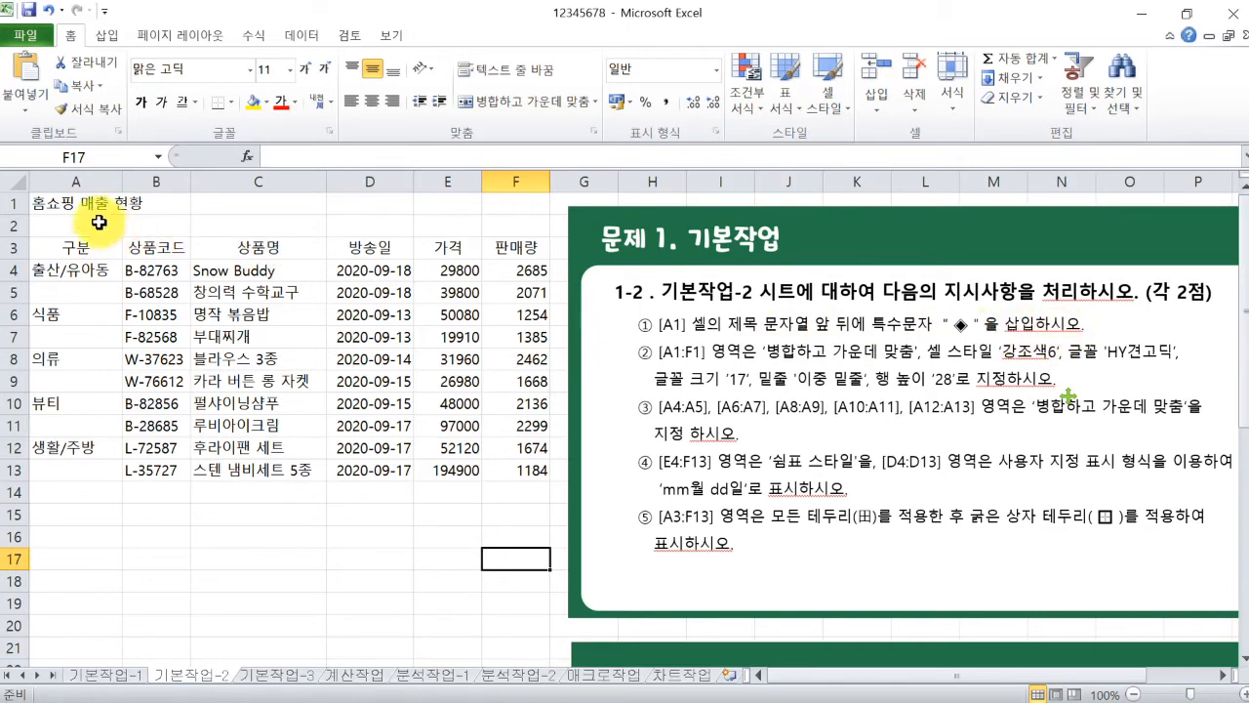
Insert the special character ◈ in front of the title text in cell A1.
click(75, 204)
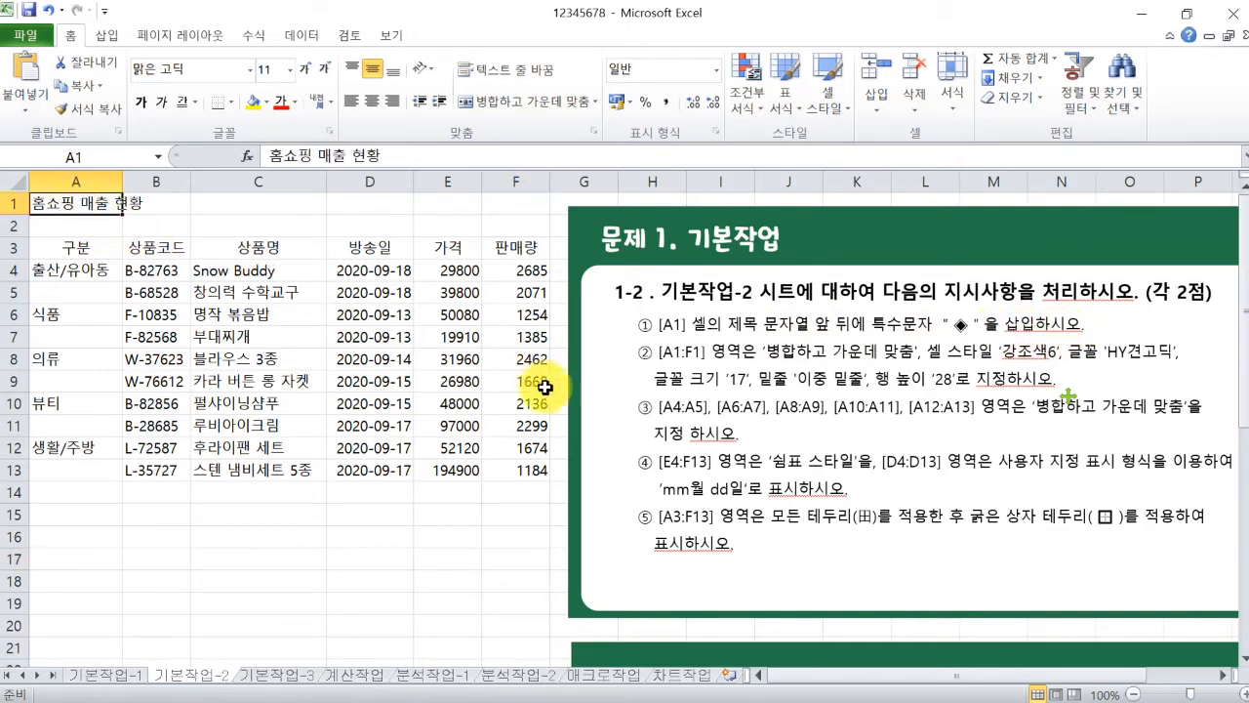
scroll(801, 459, down, 7)
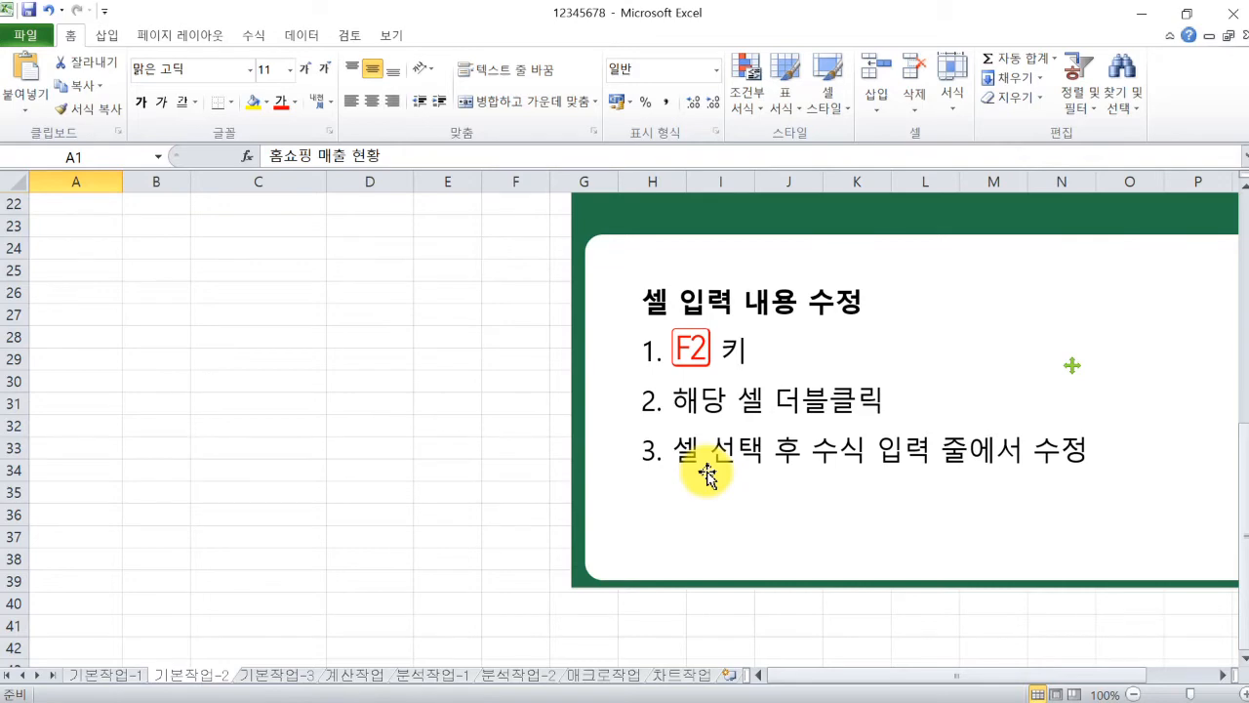
scroll(706, 474, up, 7)
click(264, 156)
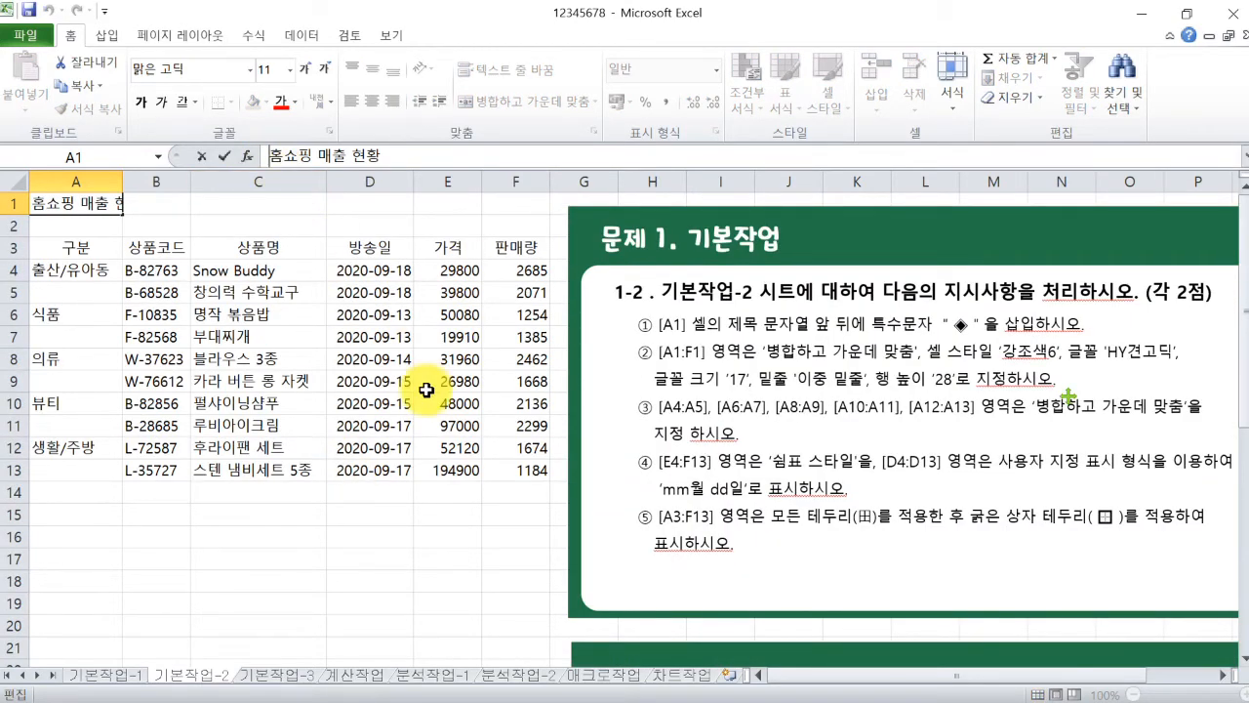
text(a)
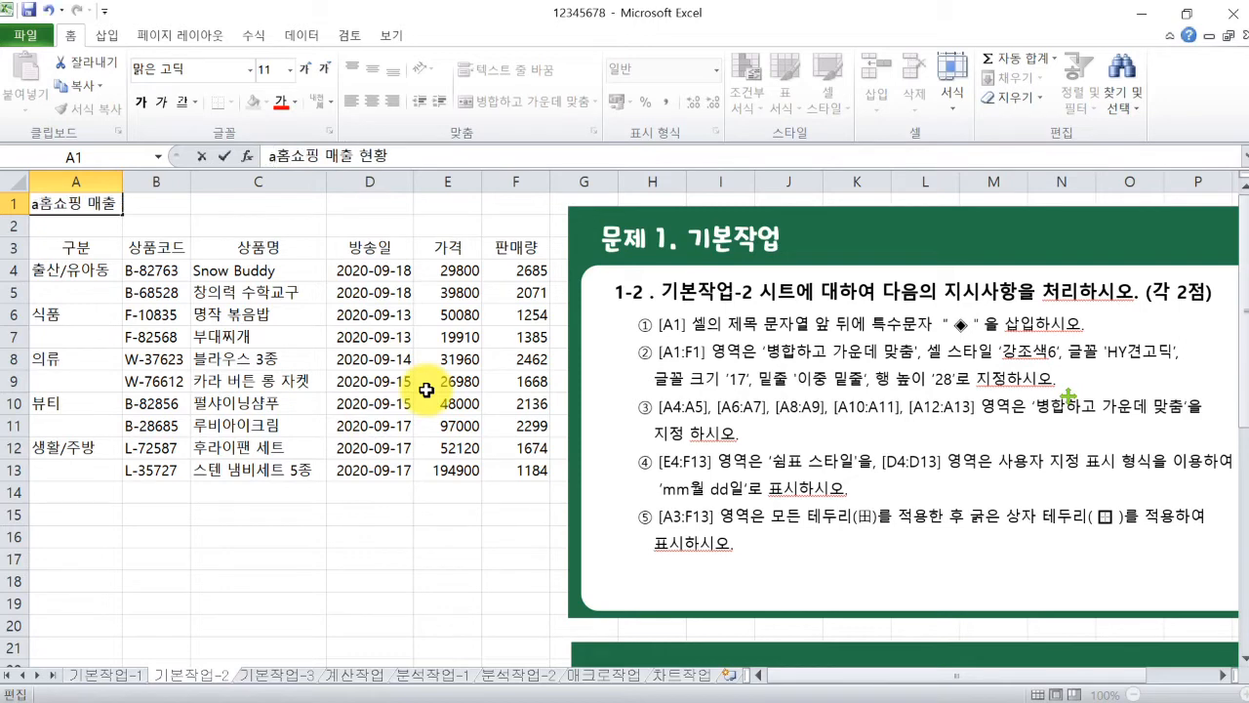
key(BackSpace)
text(ㅁ)
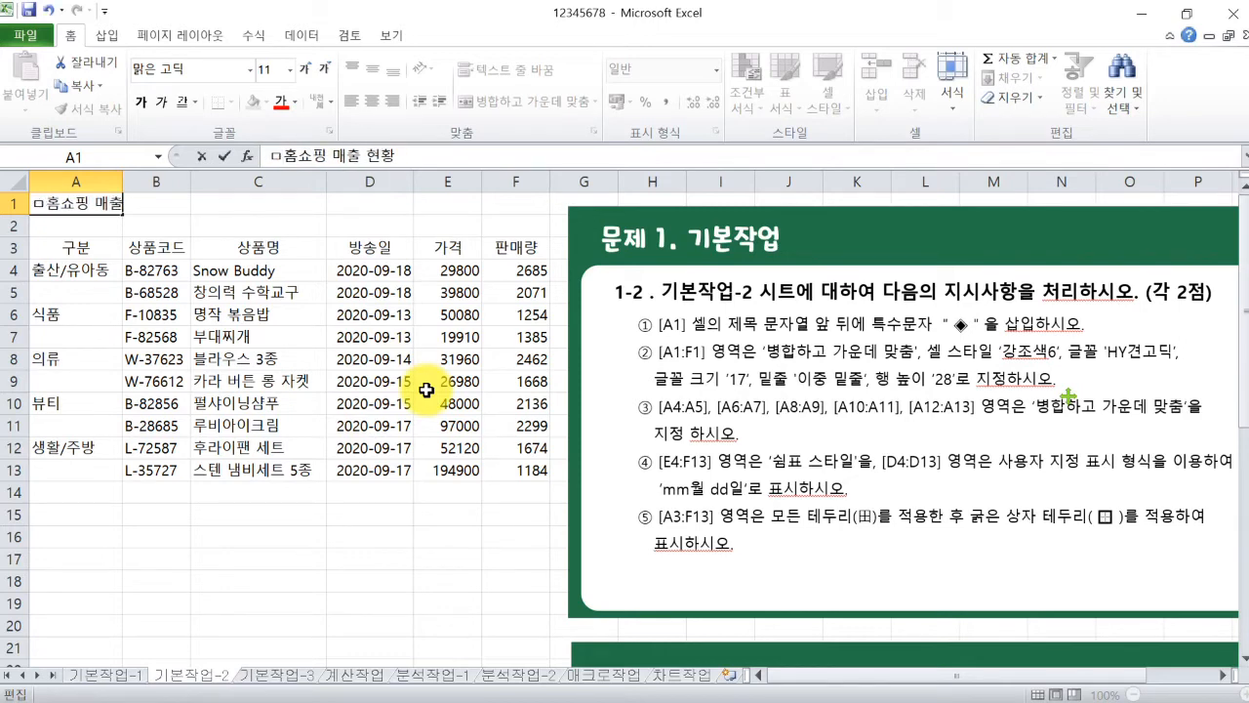
key(Hangul_Hanja)
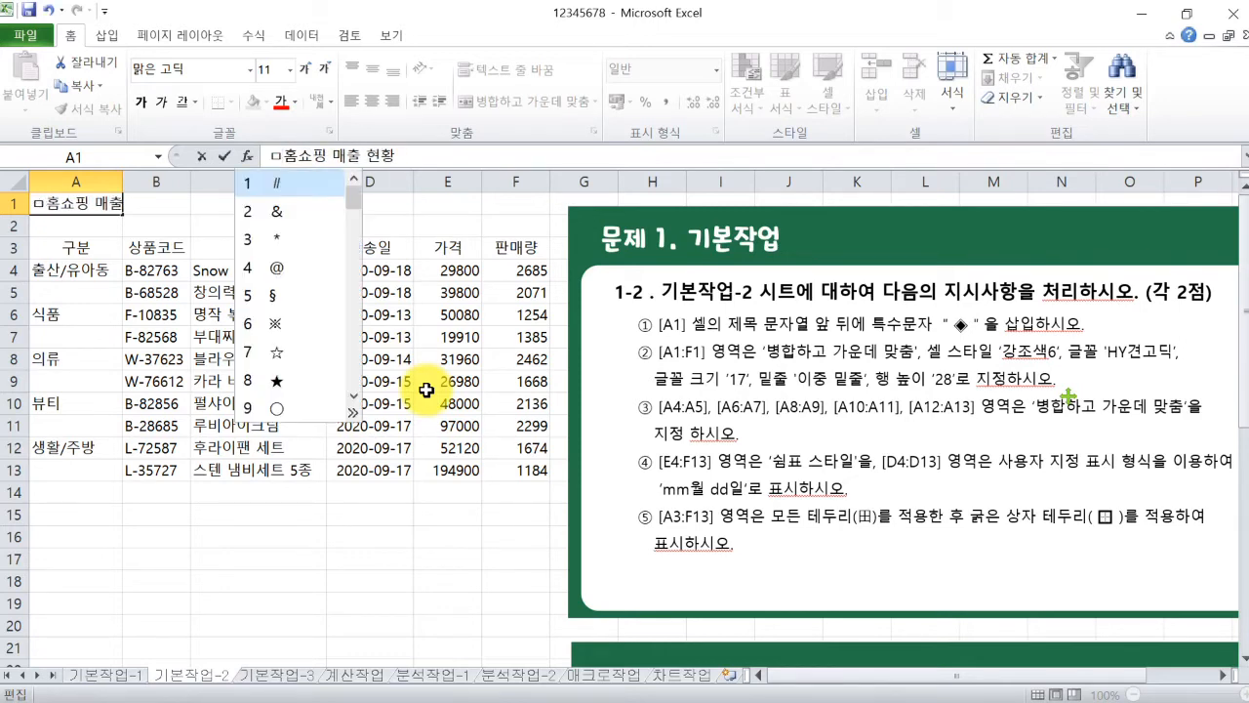
click(352, 413)
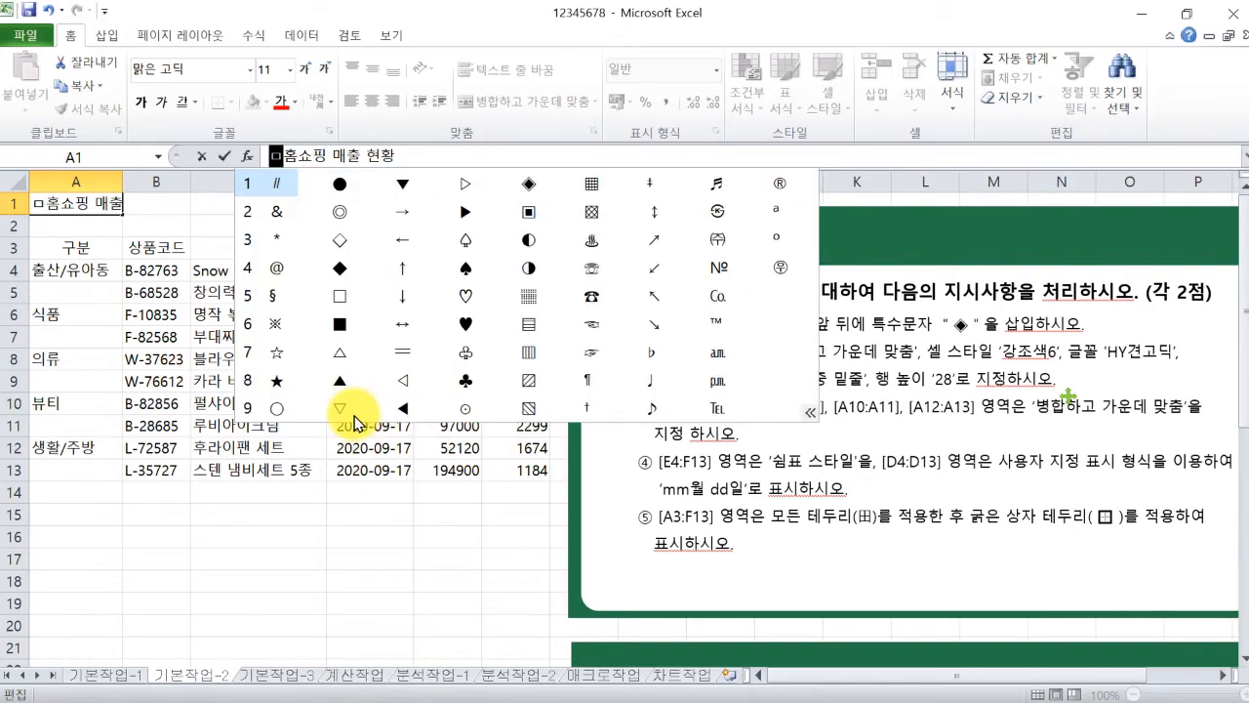
click(528, 184)
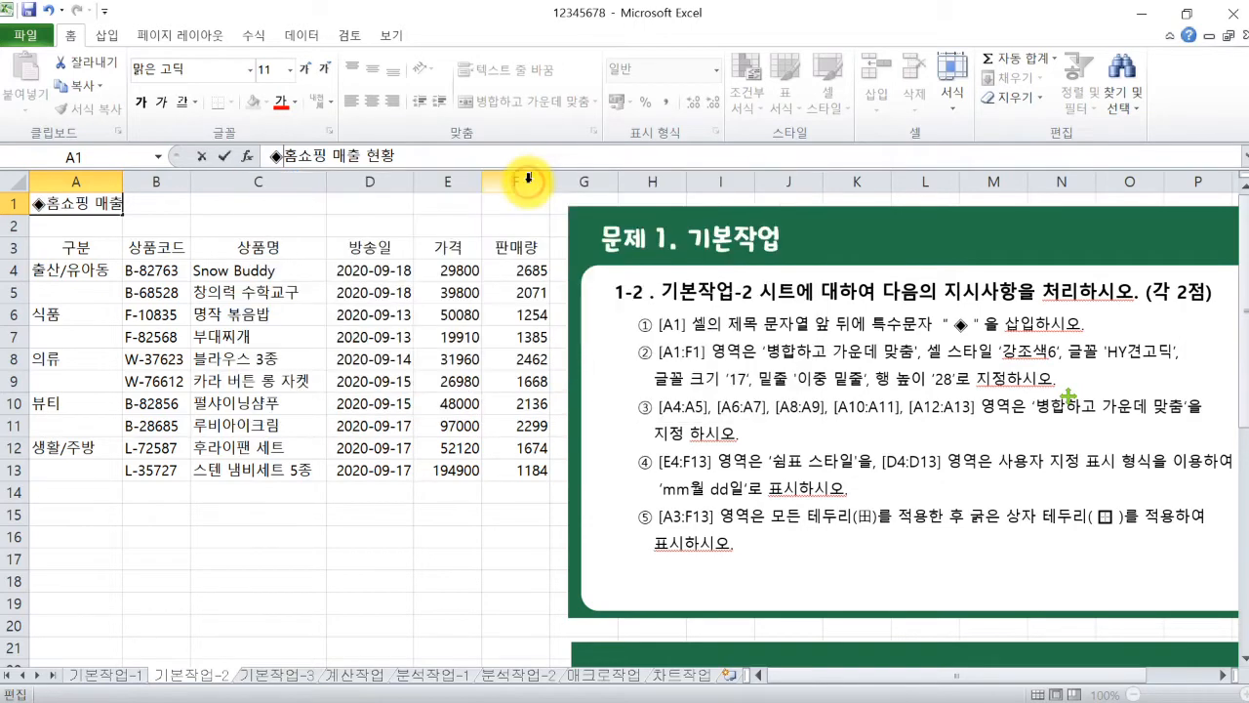
Add the special character ◈ at the end of the A1 title and commit the cell entry.
click(410, 158)
text(ㅁ)
key(Hangul_Hanja)
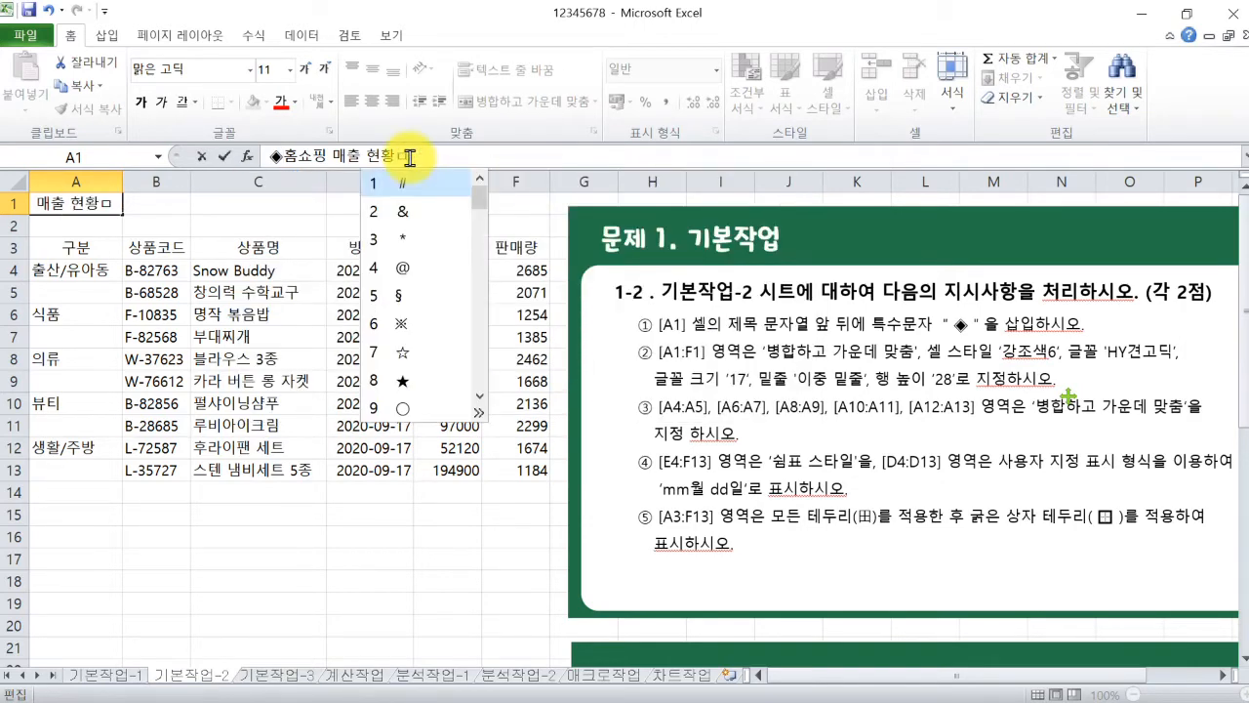
click(478, 413)
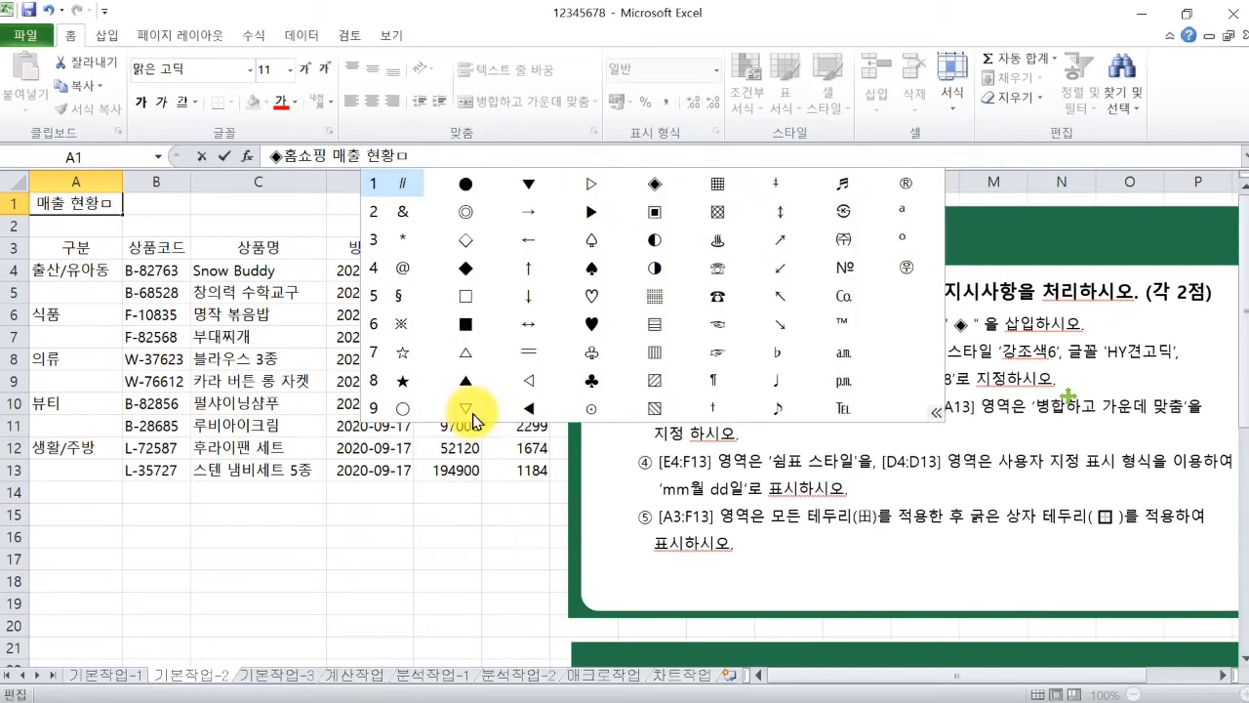
click(656, 183)
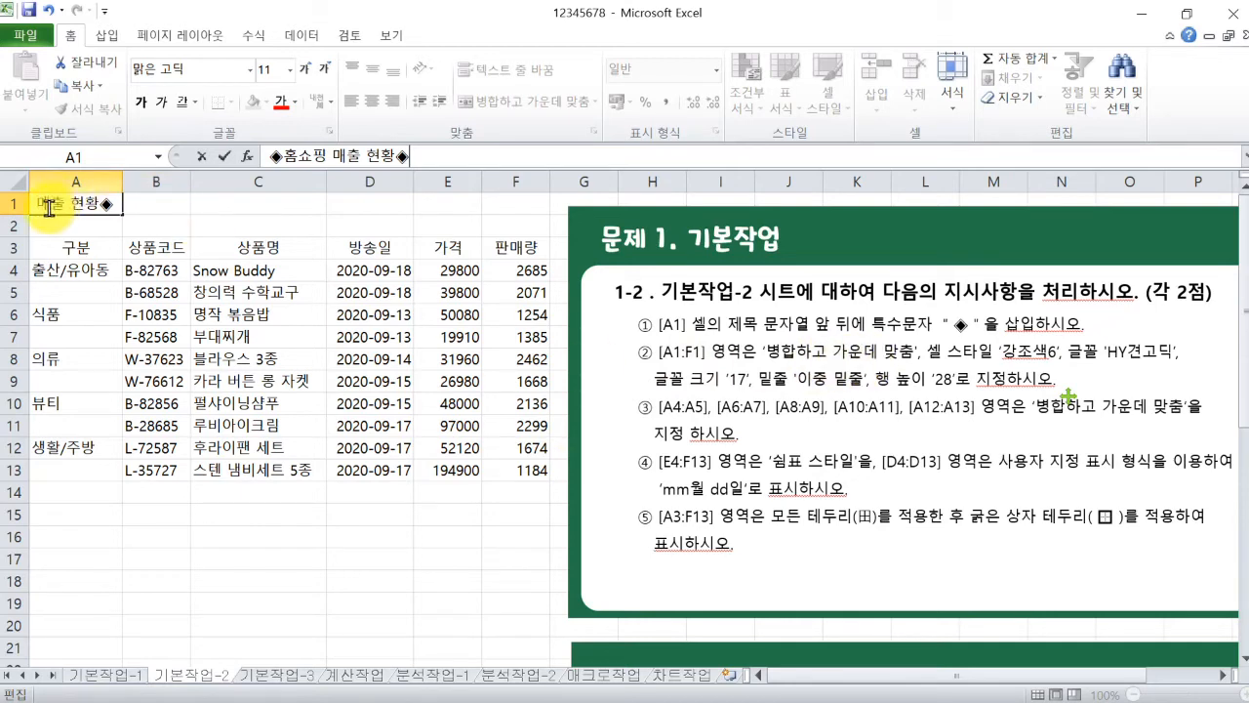
key(Return)
Merge and center the title range A1:F1 and apply the cell style 강조색6 to it.
drag(31, 207, 515, 215)
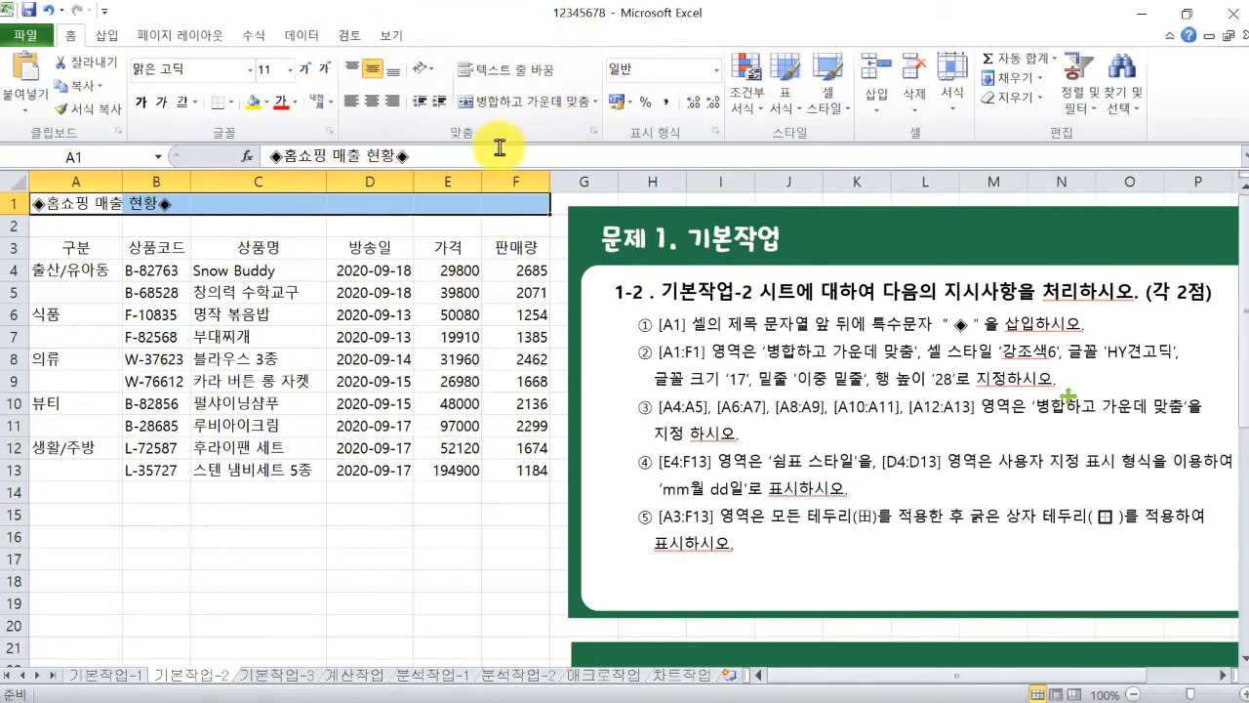
click(528, 104)
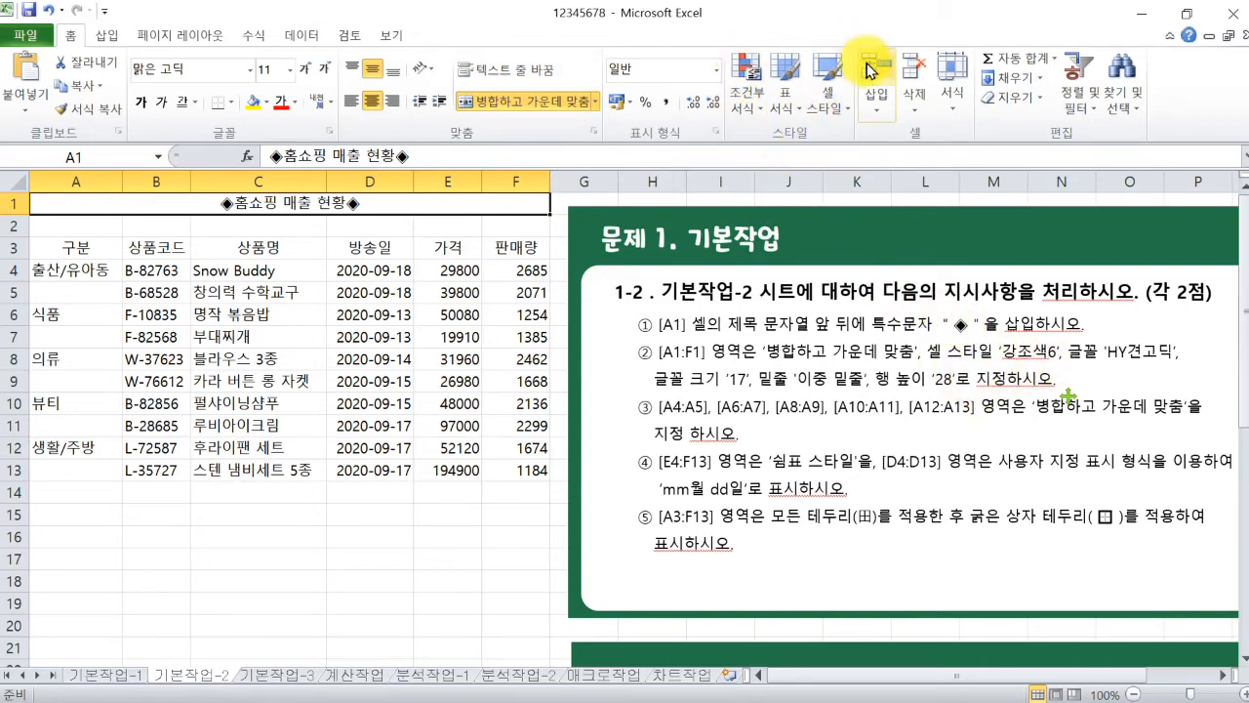
click(828, 112)
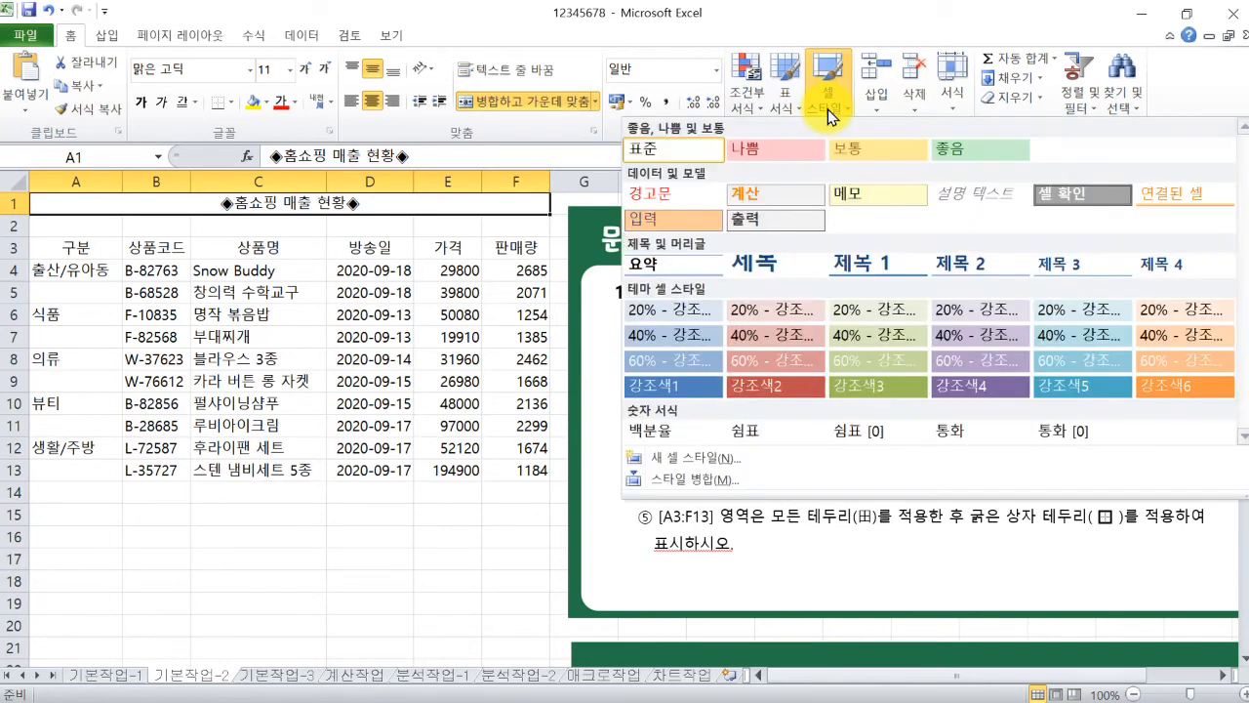
click(1160, 386)
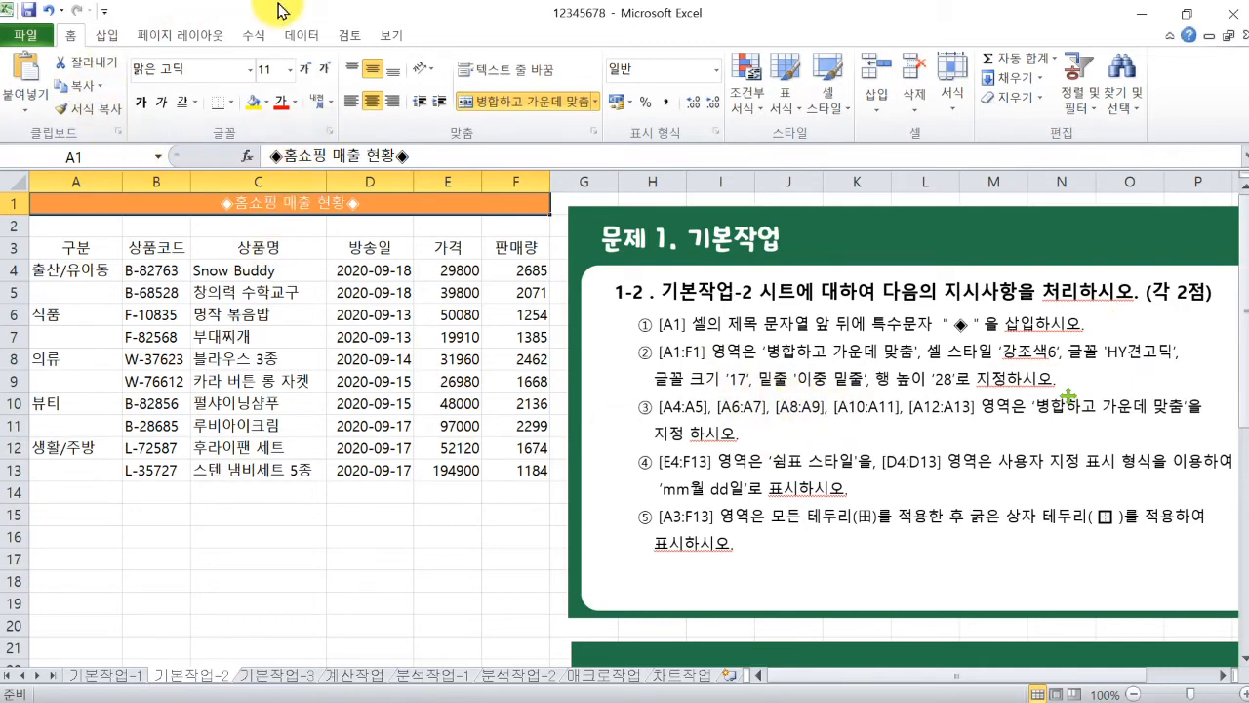
Format the merged title text in HY견고딕, size 17, with a double underline.
click(250, 69)
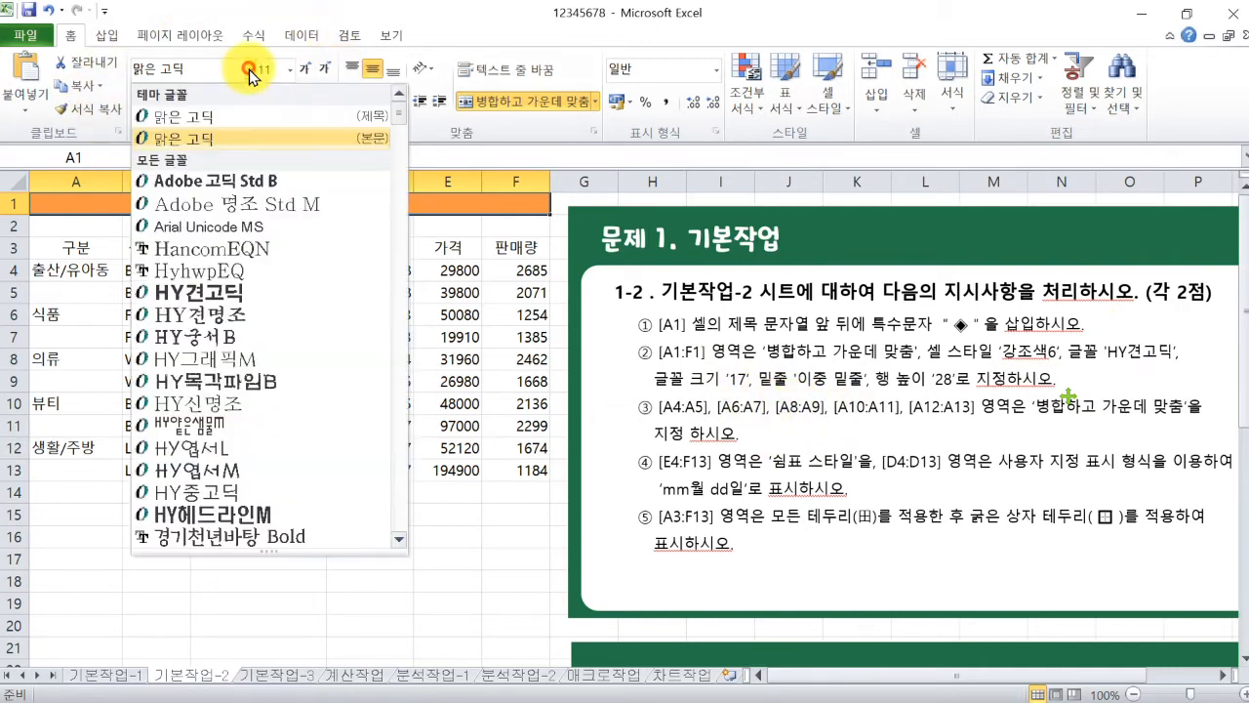
click(205, 293)
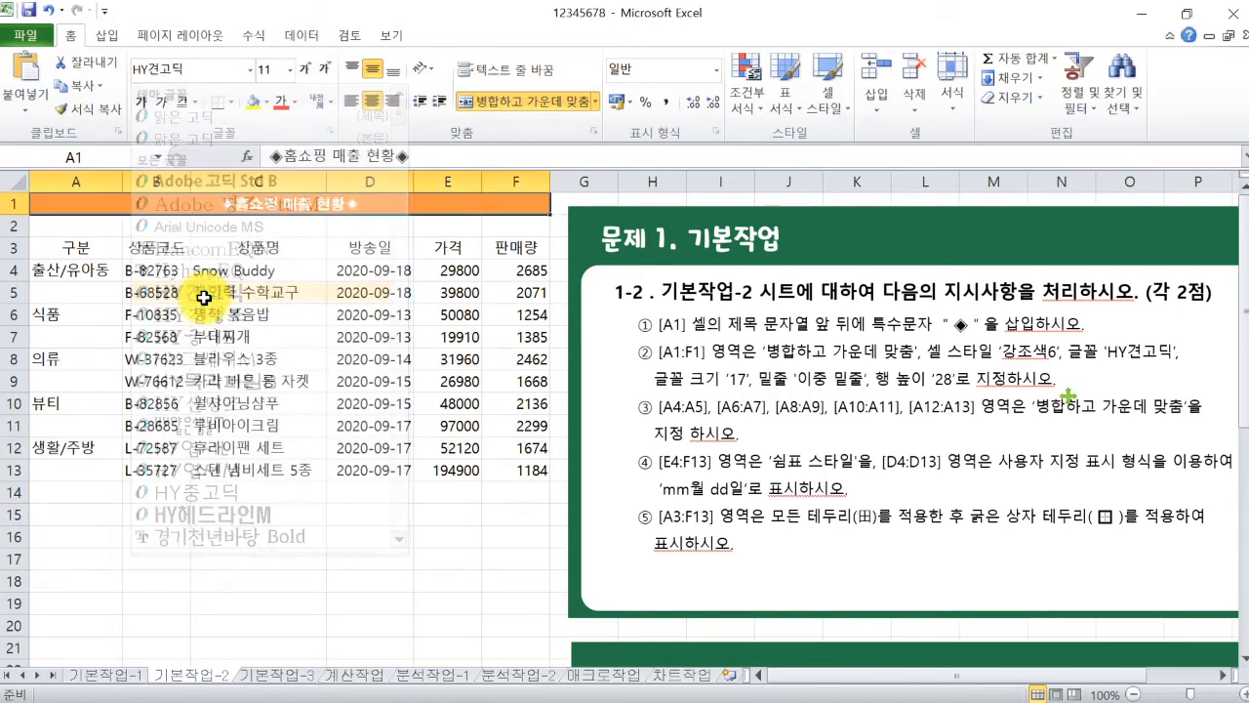
click(274, 67)
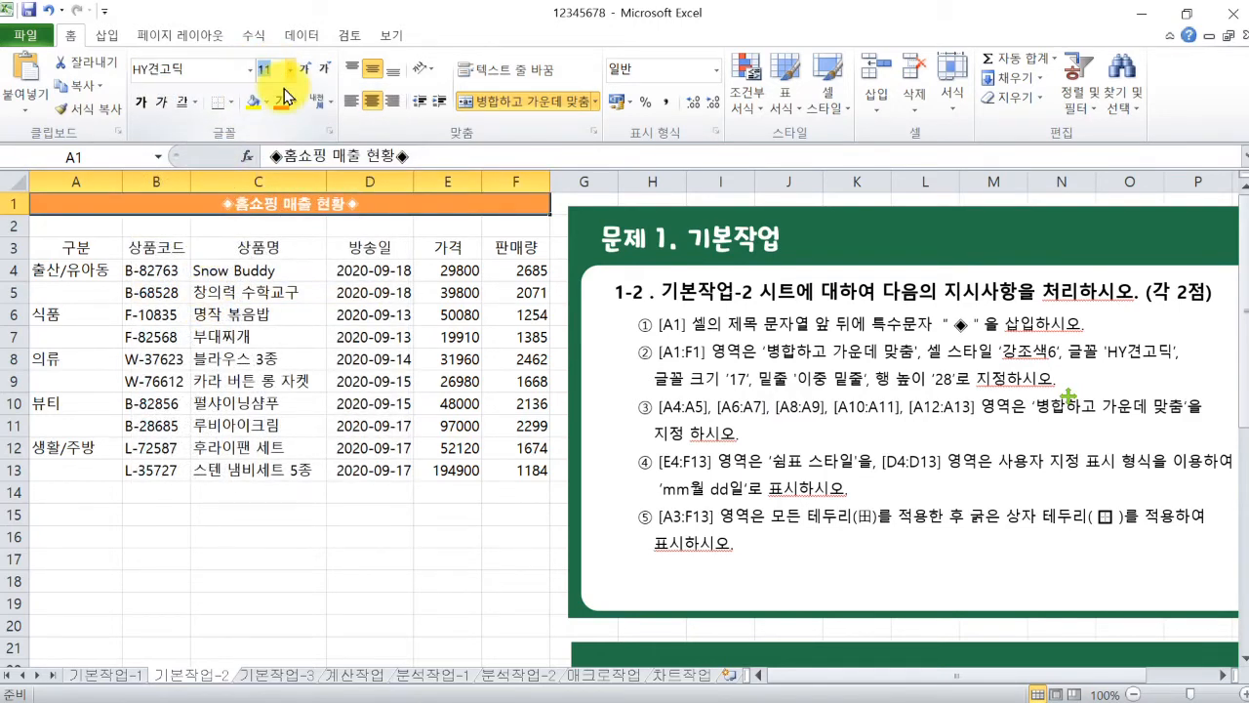
text(1)
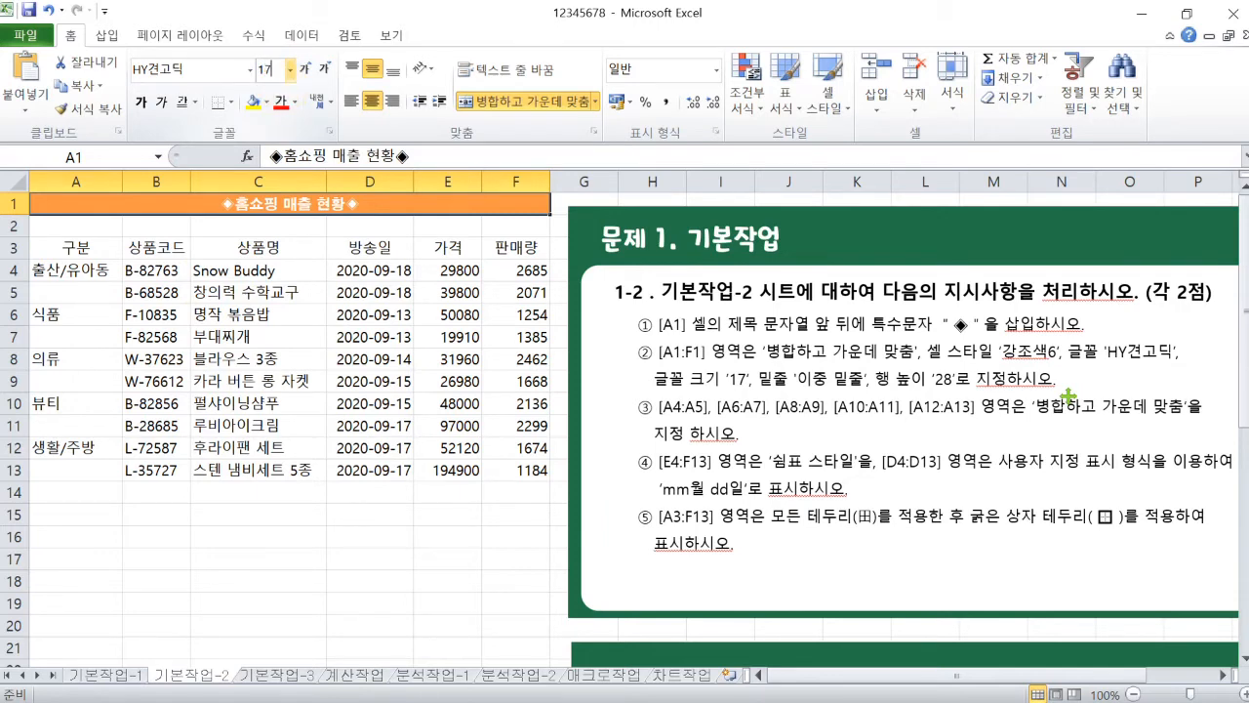
text(7)
key(Return)
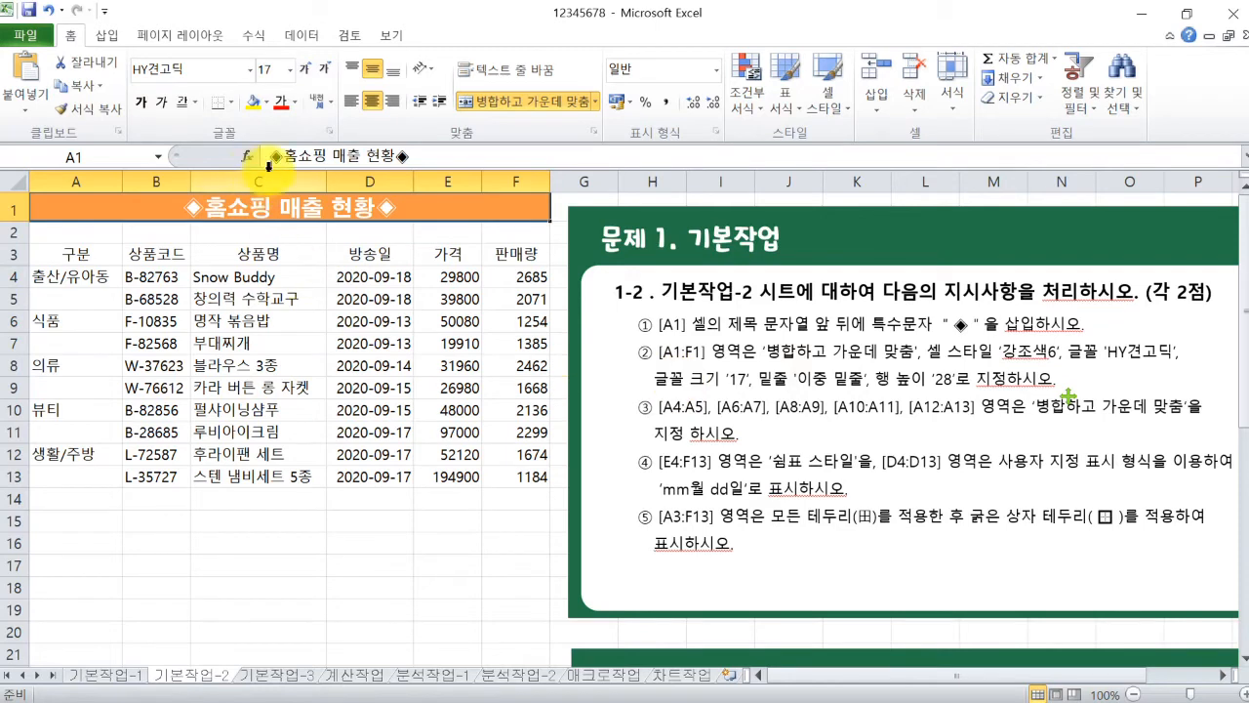
click(197, 103)
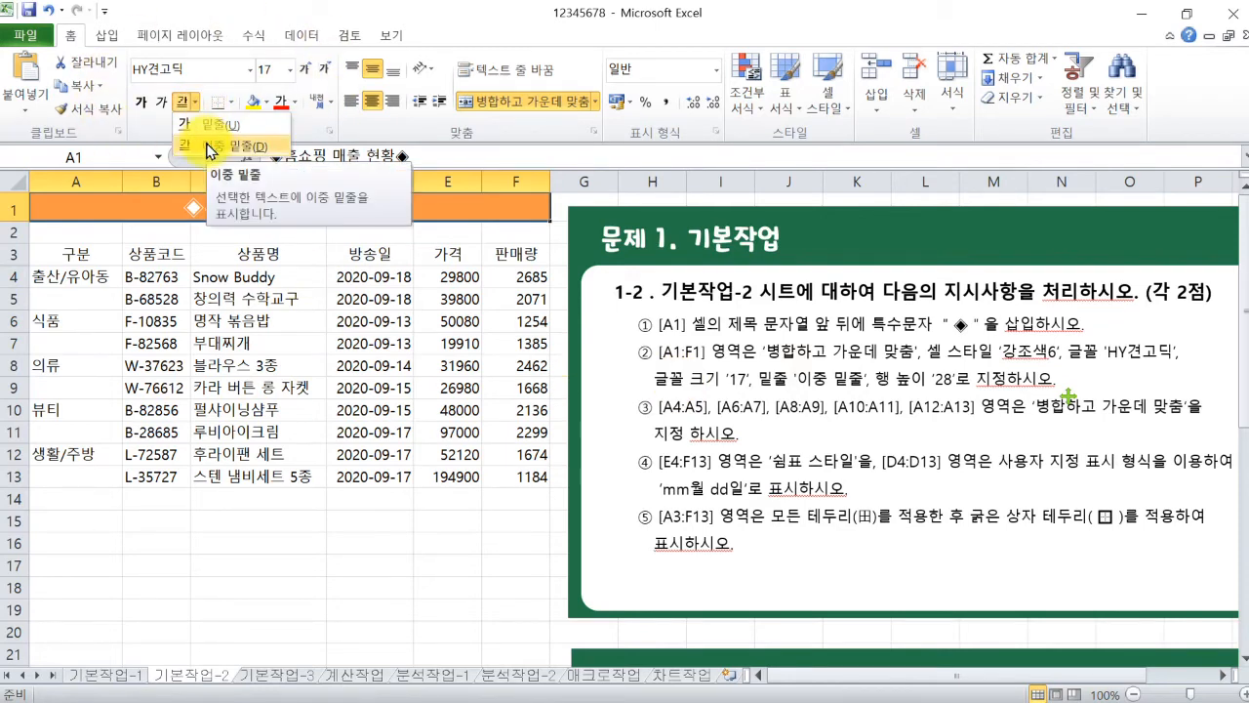
click(209, 148)
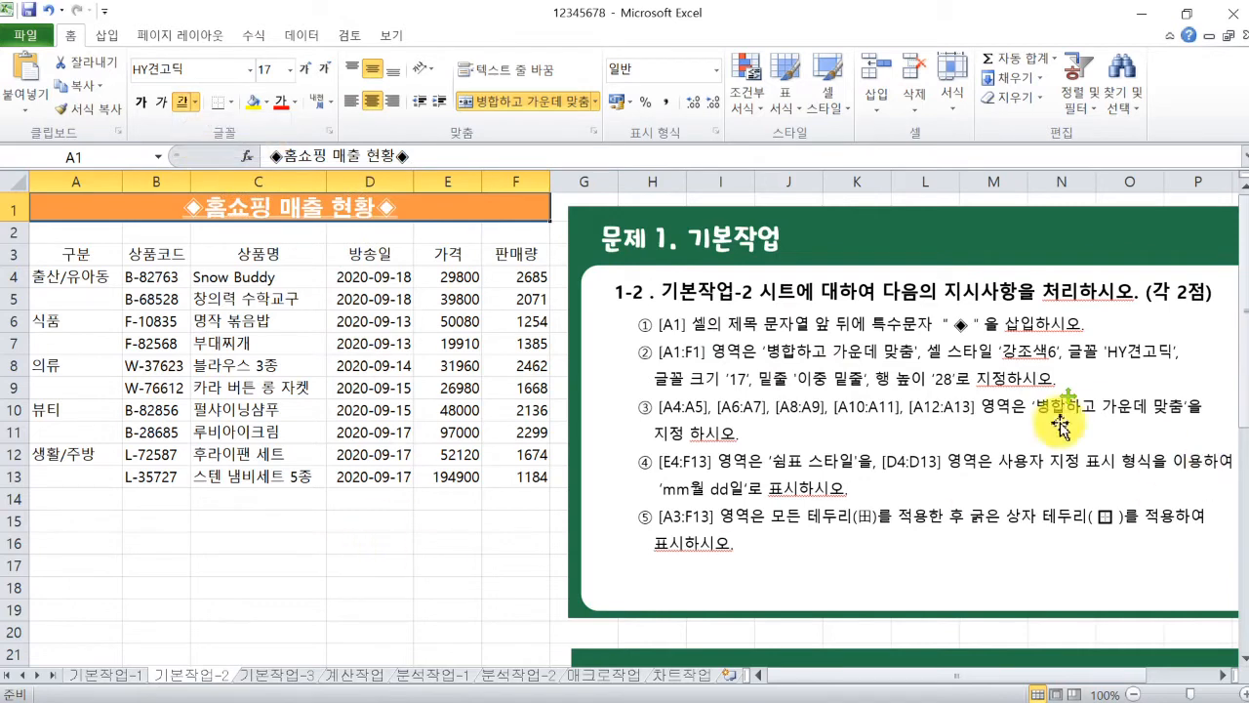
Set the height of row 1 to 28.
right_click(14, 209)
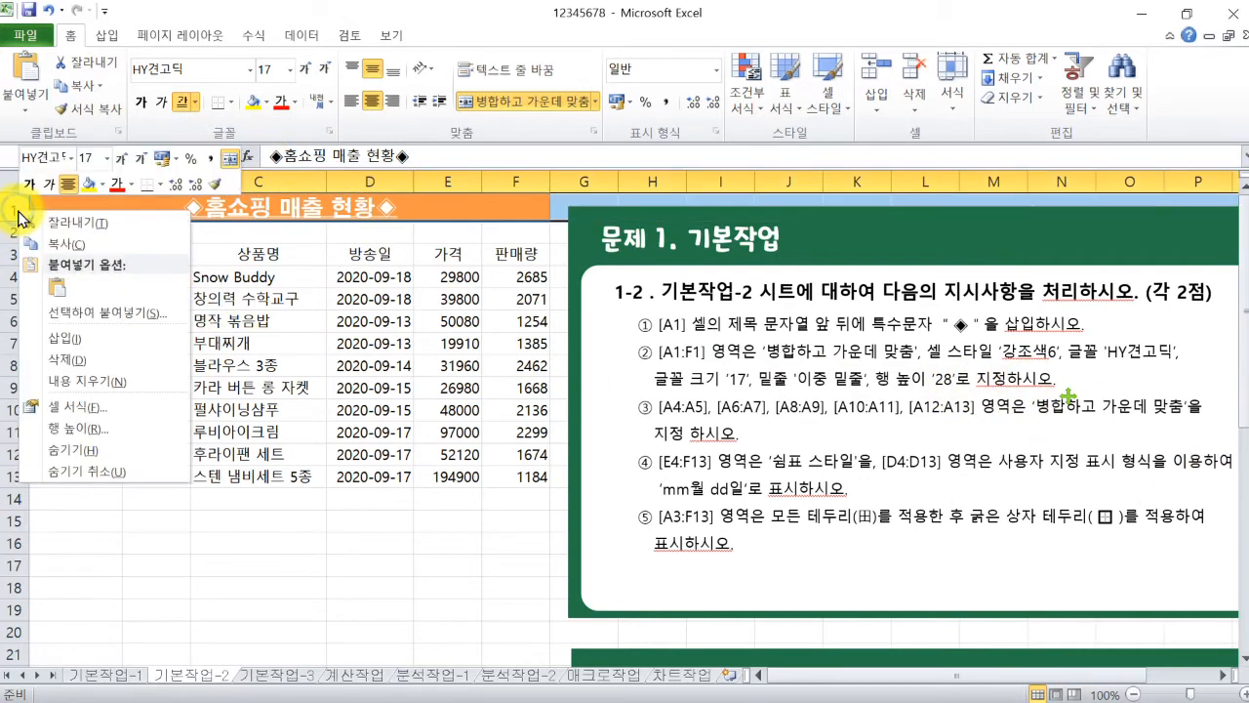
click(74, 430)
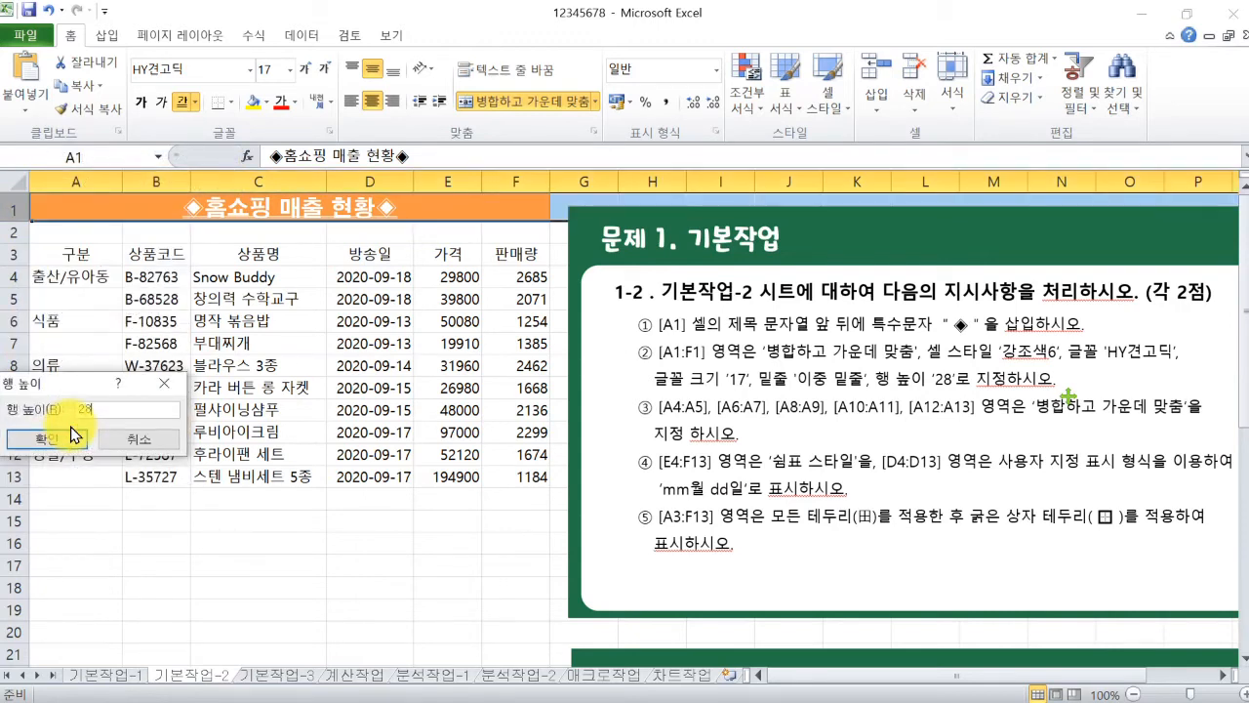
click(73, 434)
Merge and center each of the category ranges A4:A5, A6:A7, A8:A9, A10:A11 and A12:A13.
drag(59, 285, 59, 306)
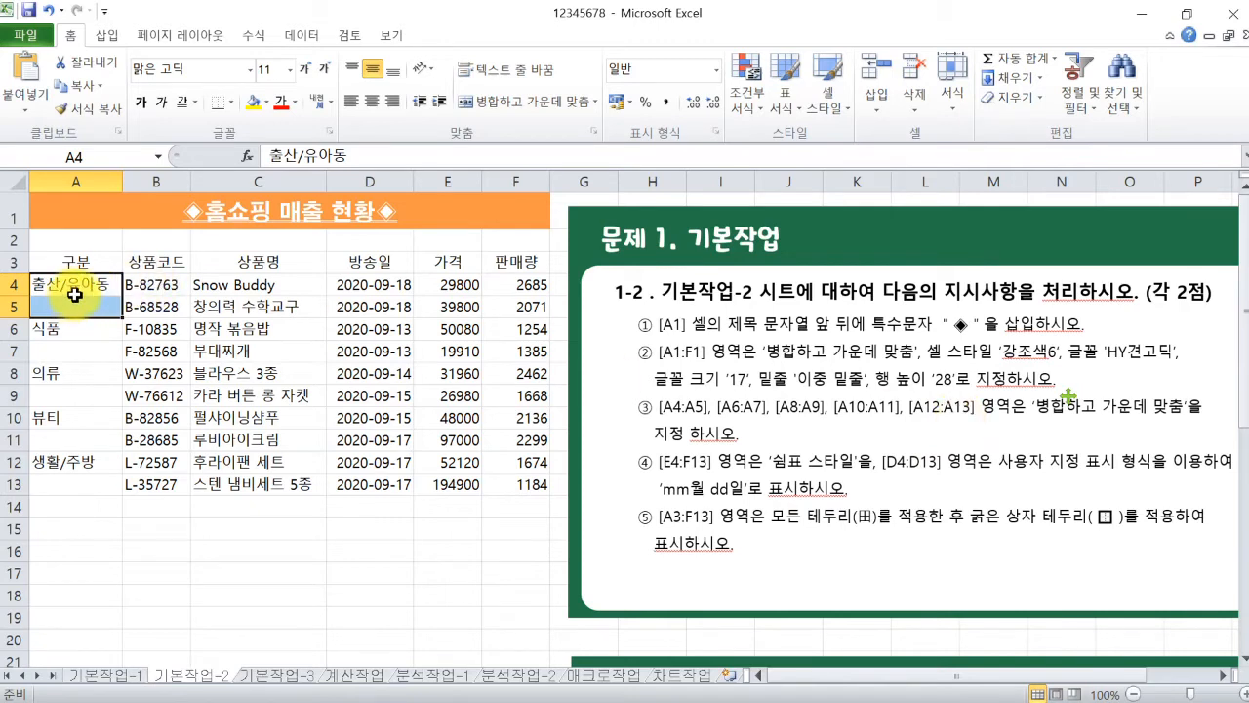
click(80, 284)
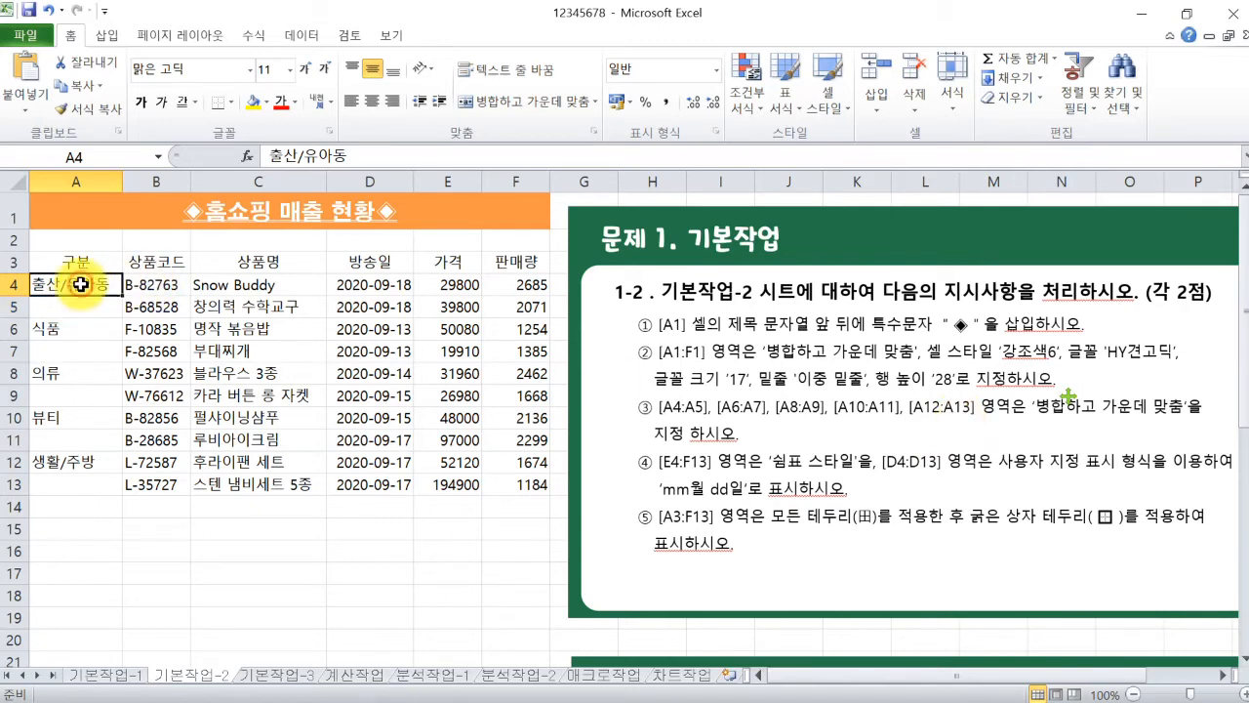
drag(80, 284, 76, 310)
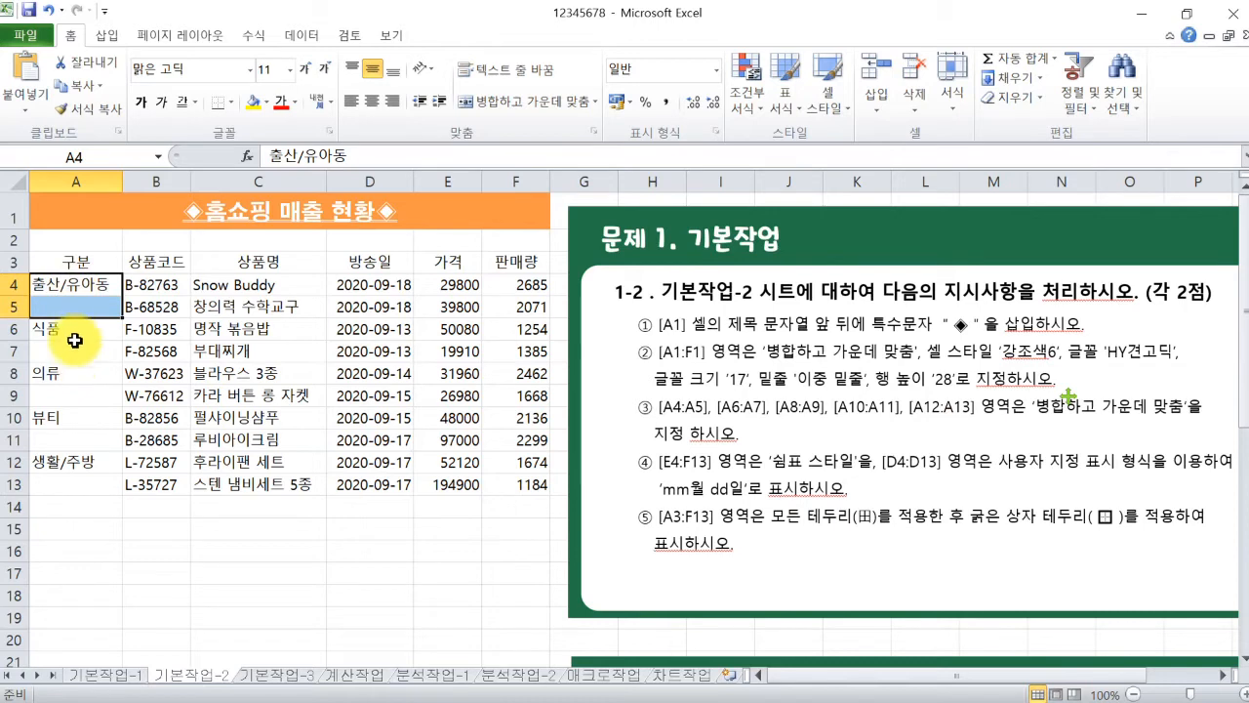
drag(75, 331, 70, 398)
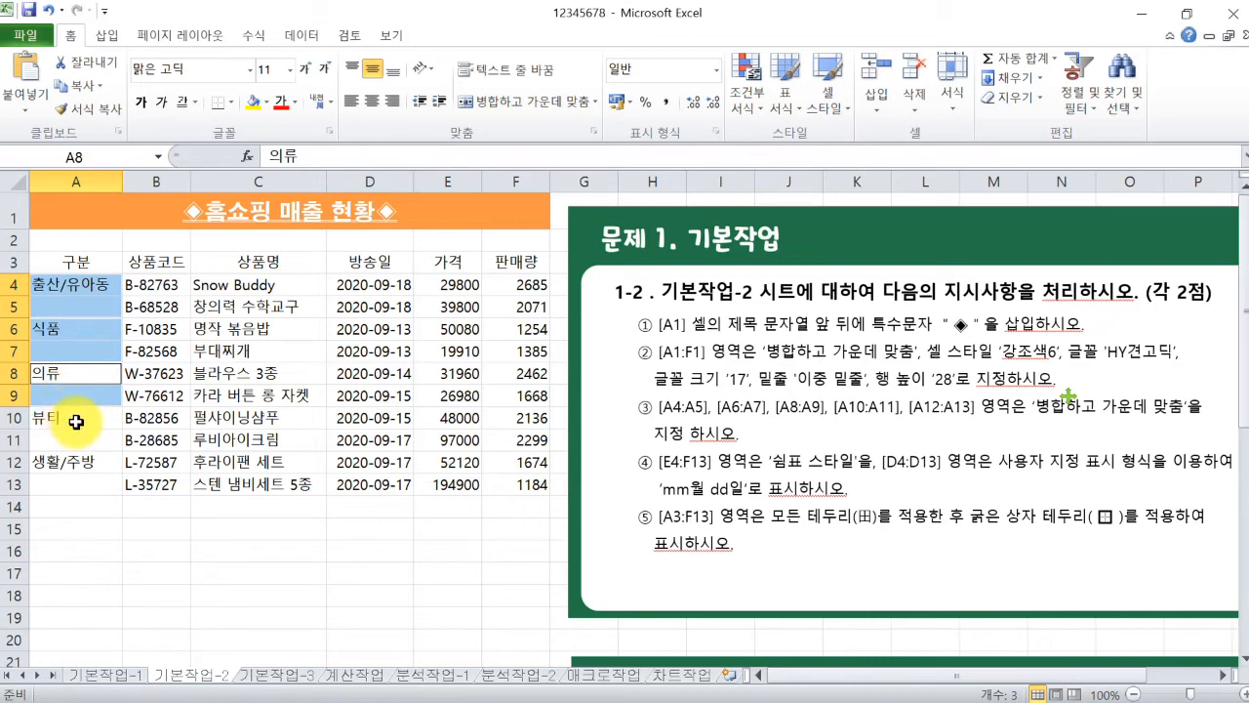
drag(76, 422, 69, 476)
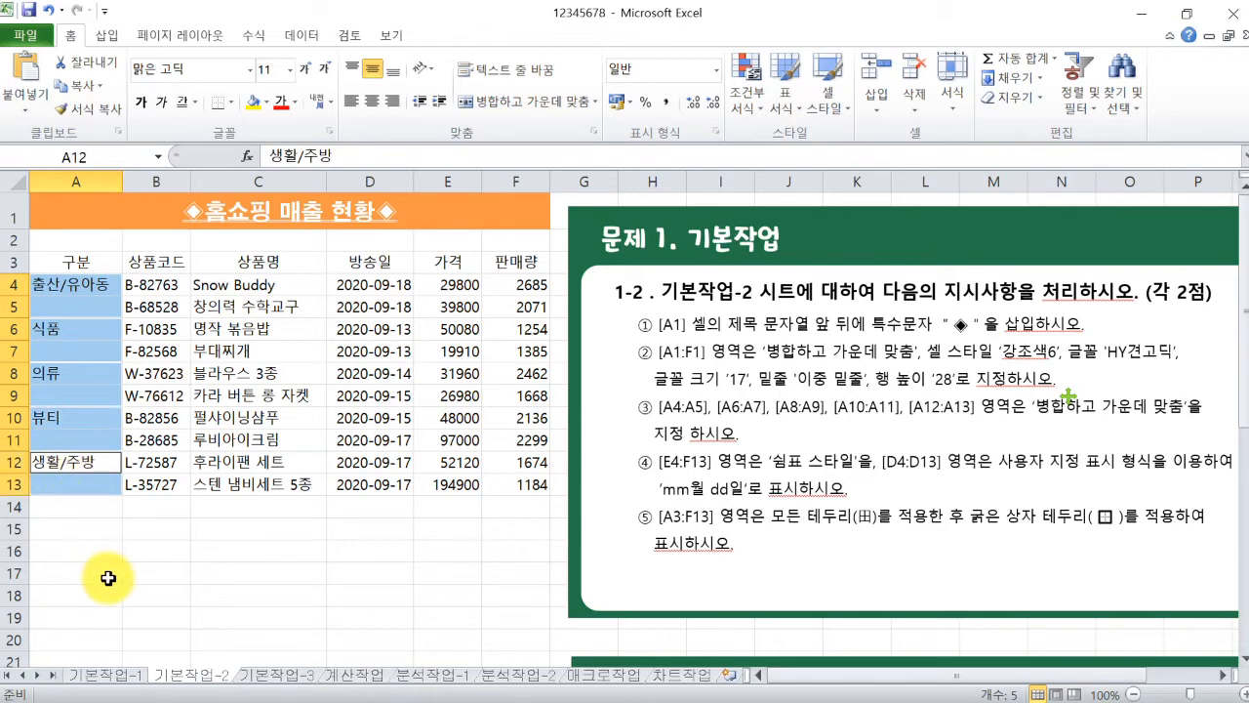
click(506, 105)
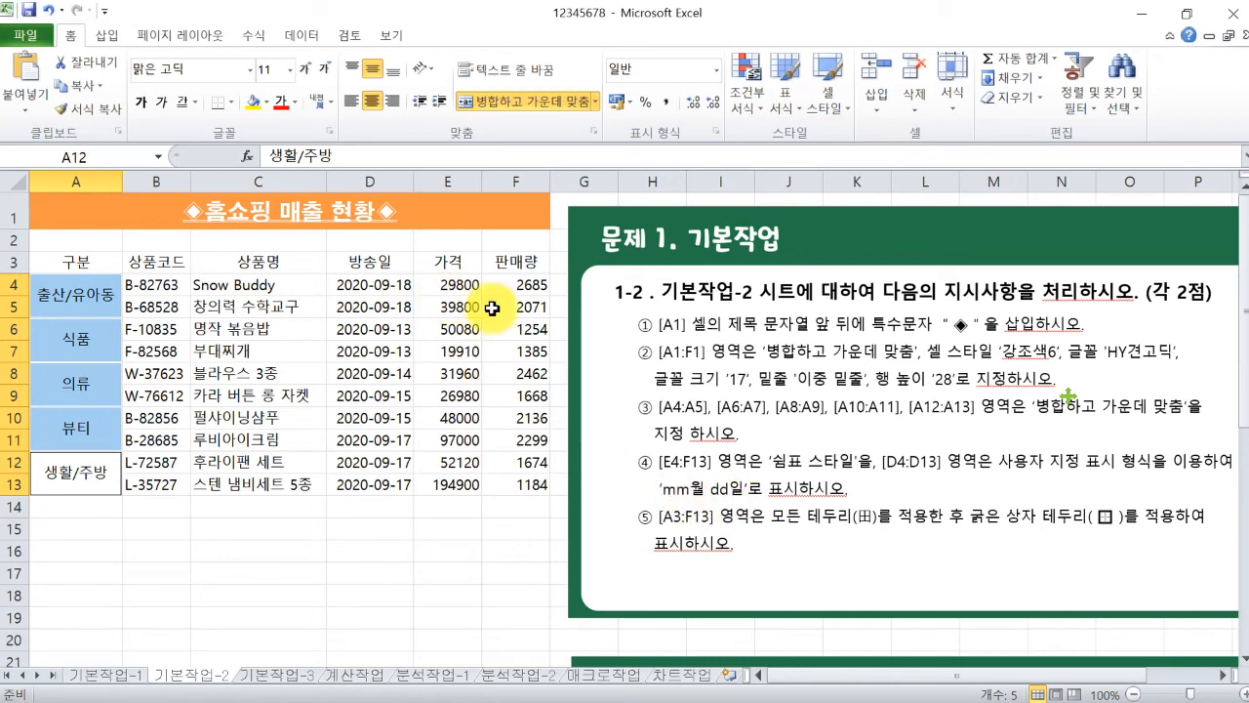
Apply the comma style to the price and sales-quantity values in E4:F13.
drag(442, 288, 519, 481)
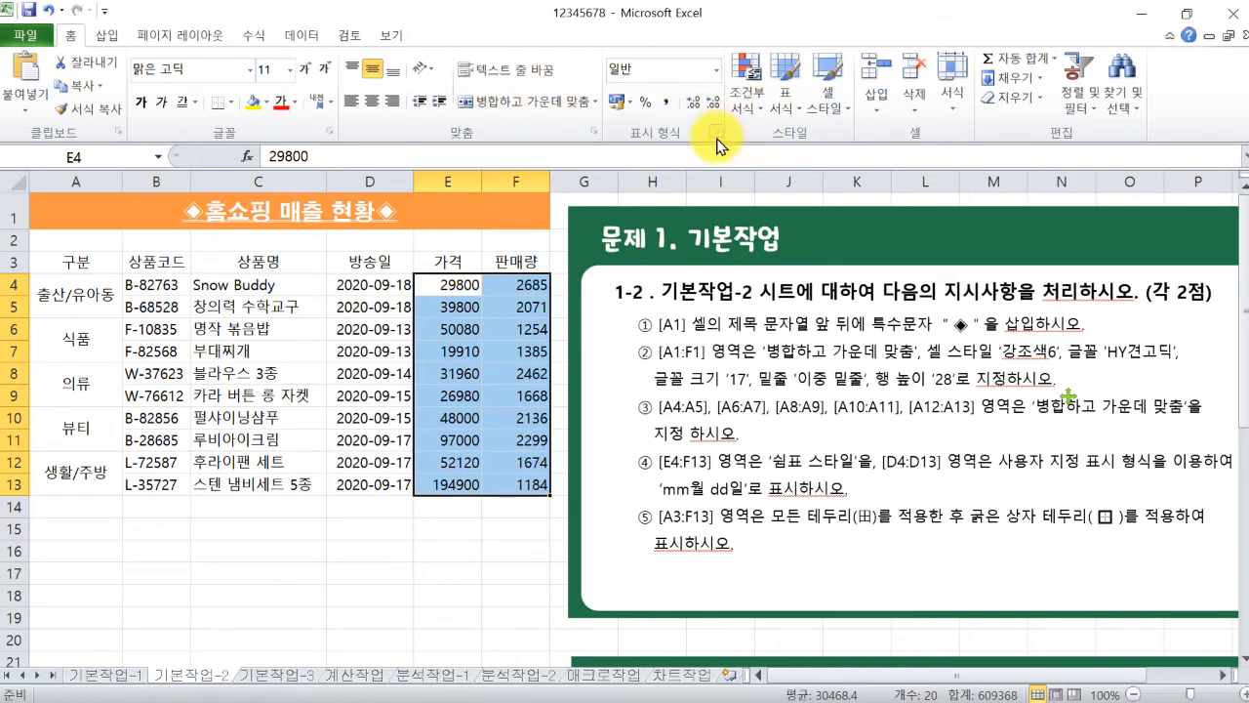
click(669, 106)
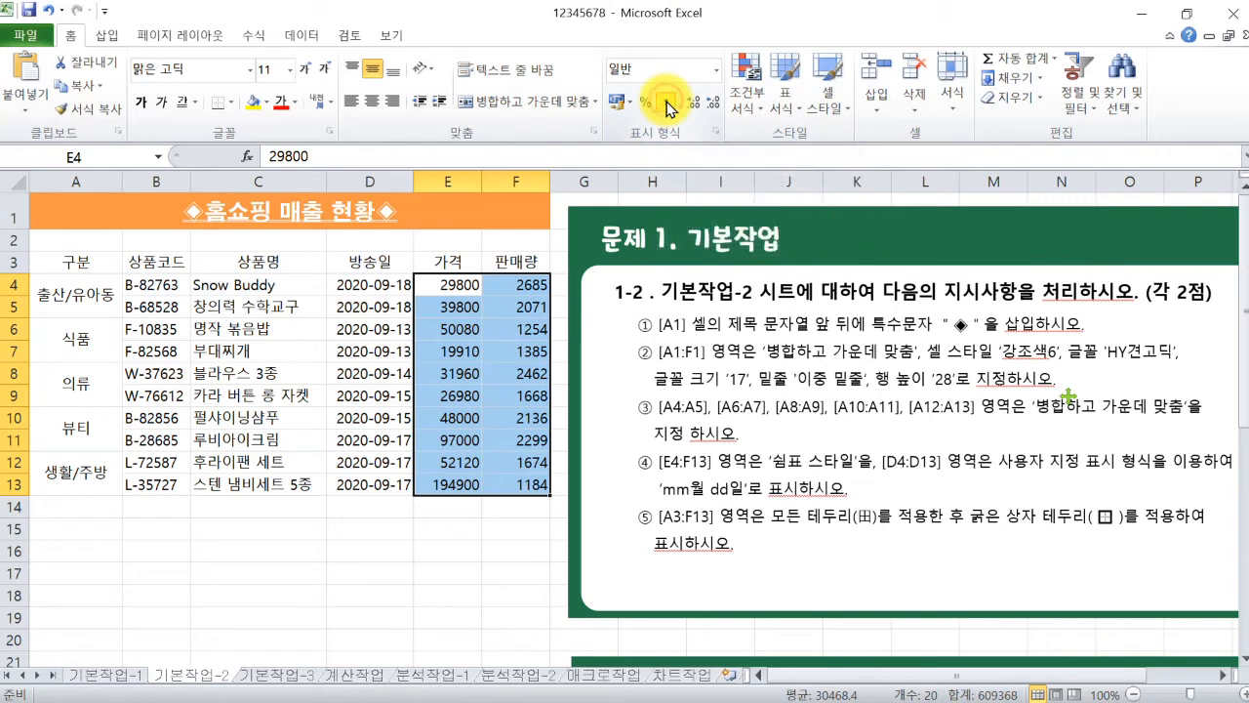
Apply the custom date format mm월 dd일 to the broadcast dates in D4:D13.
click(362, 287)
drag(362, 287, 370, 485)
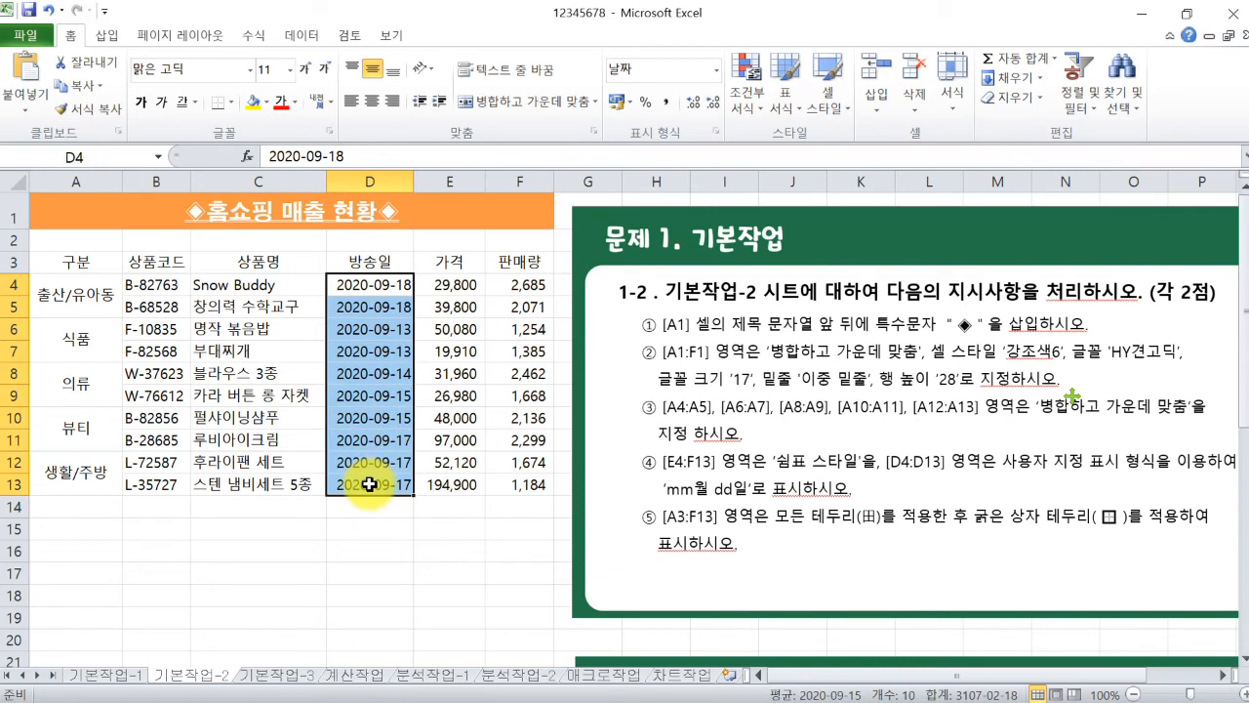
click(718, 137)
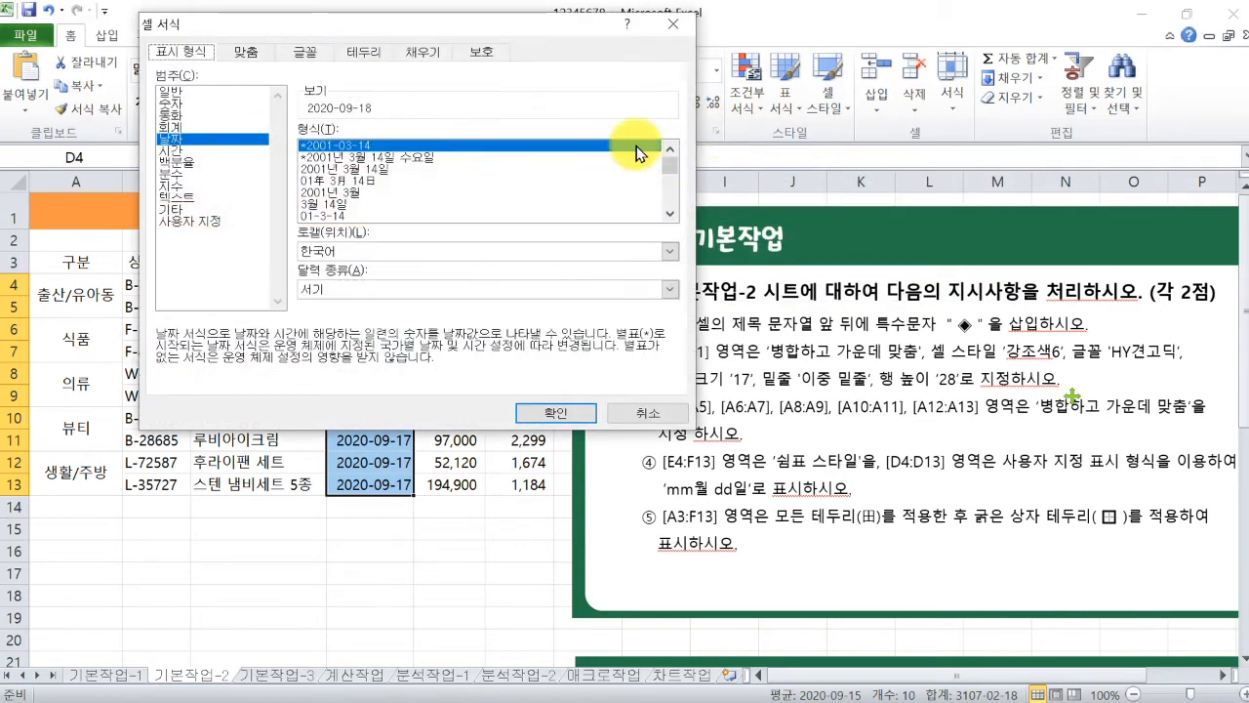
click(216, 222)
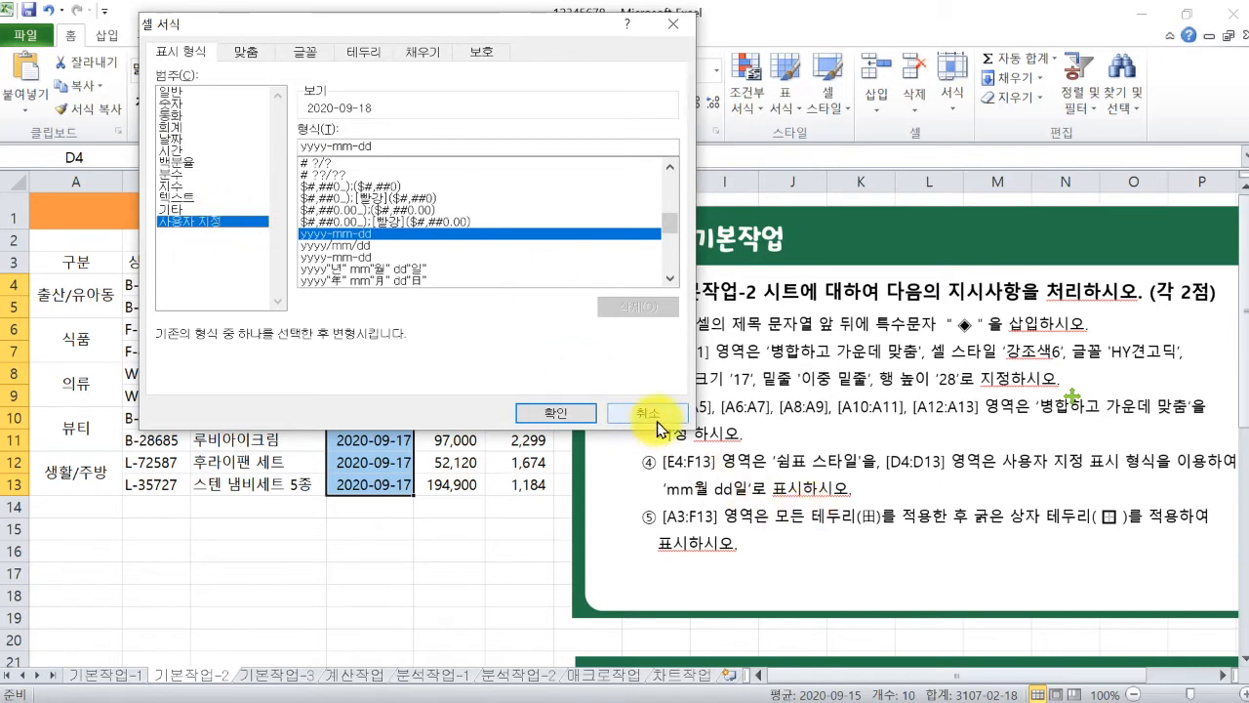
drag(441, 144, 234, 127)
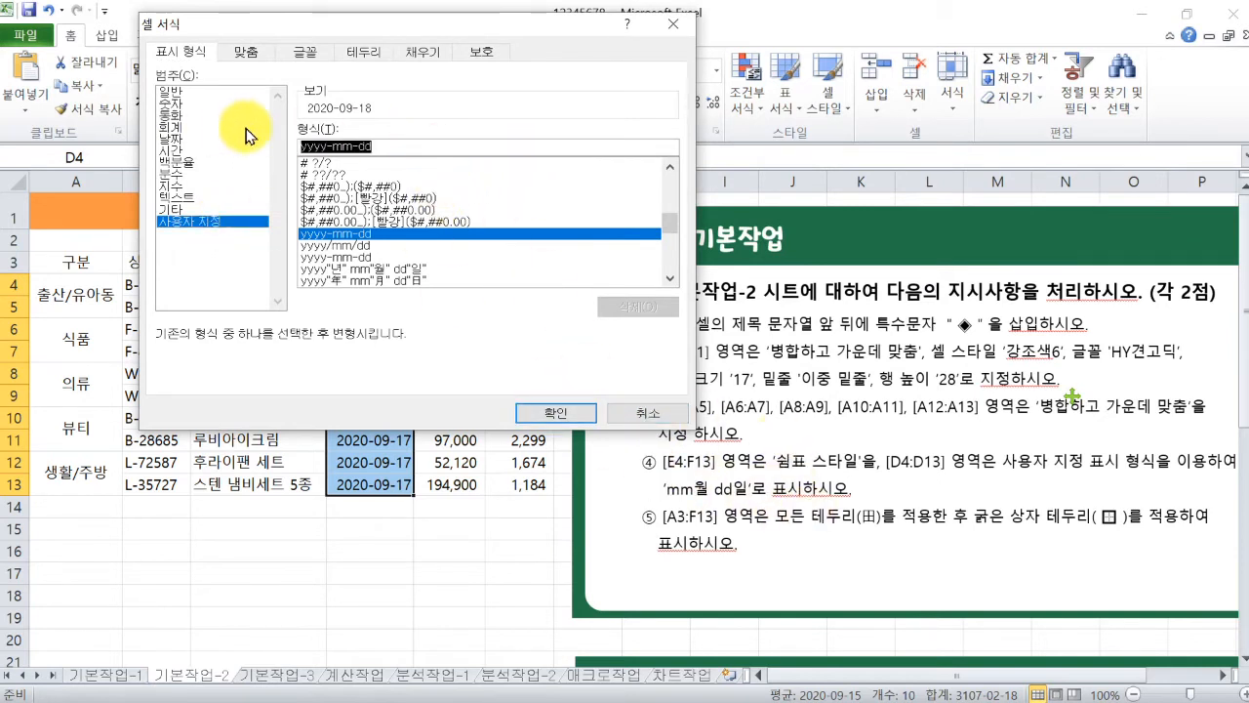
key(BackSpace)
text(m)
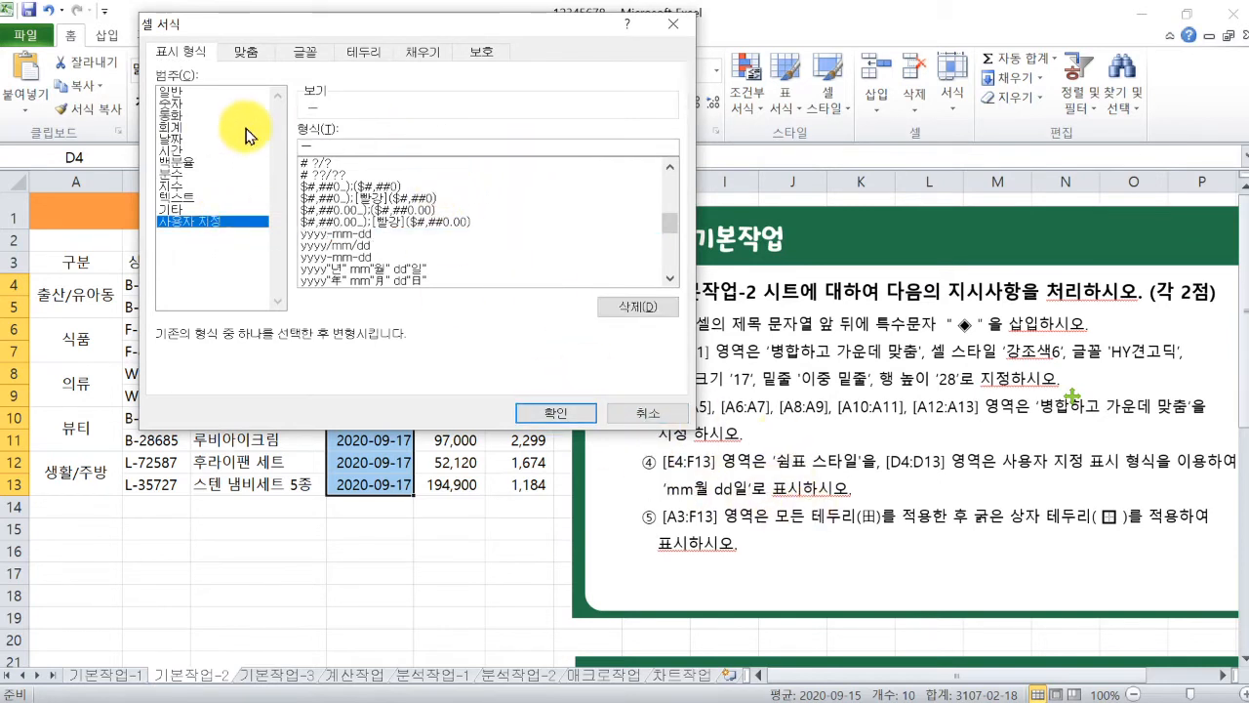
text(md)
key(BackSpace)
text(월)
text( ㅇ)
text(dd)
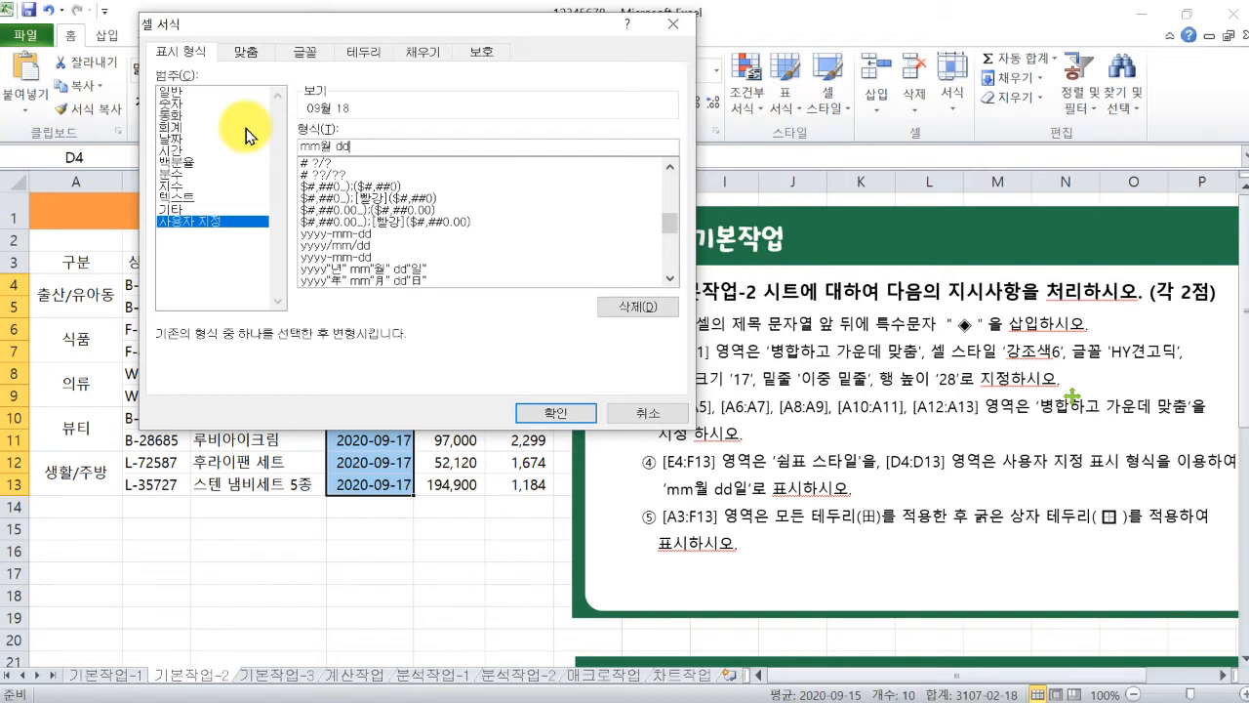
text(일)
click(544, 403)
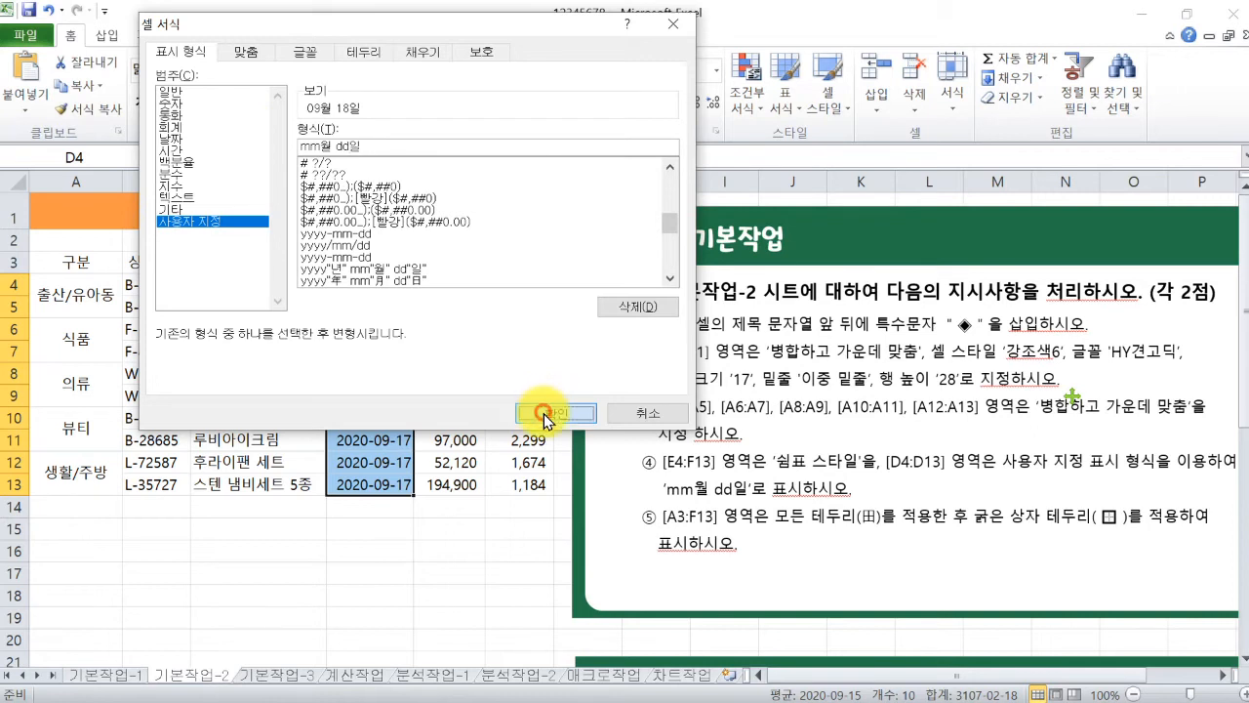
click(543, 414)
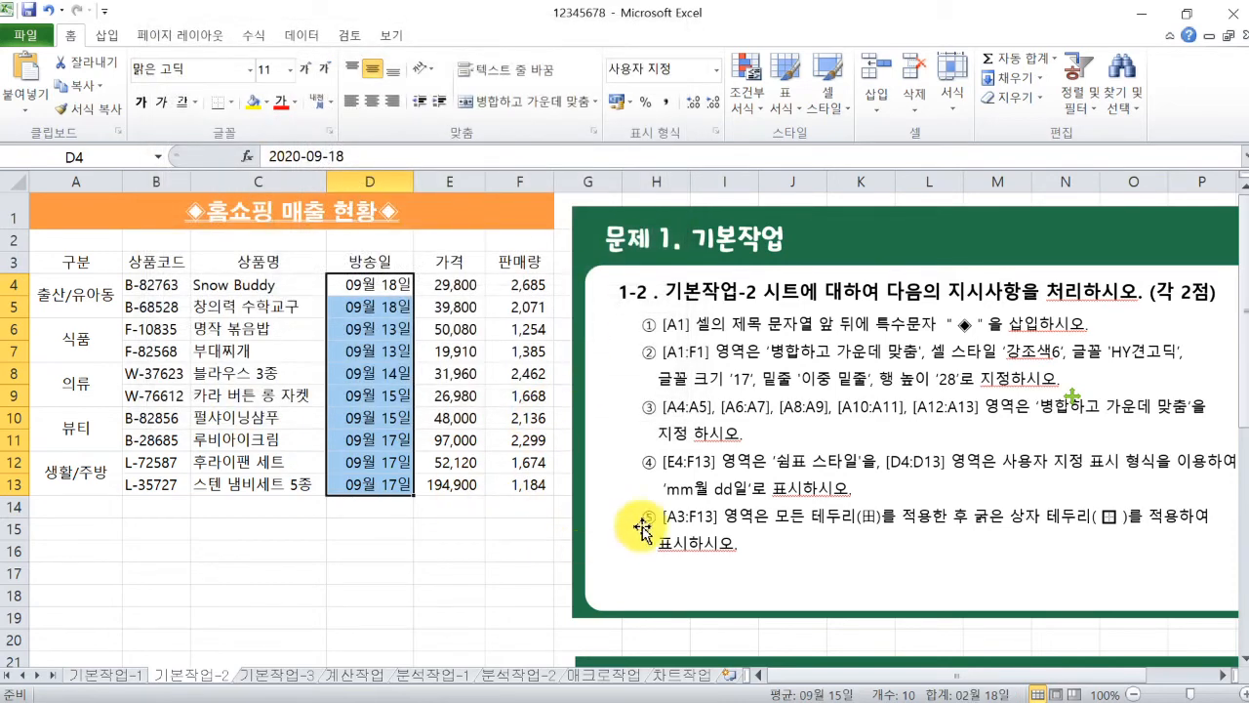
Apply all borders to the table range A3:F13 and add a thick box border around it.
drag(60, 263, 512, 476)
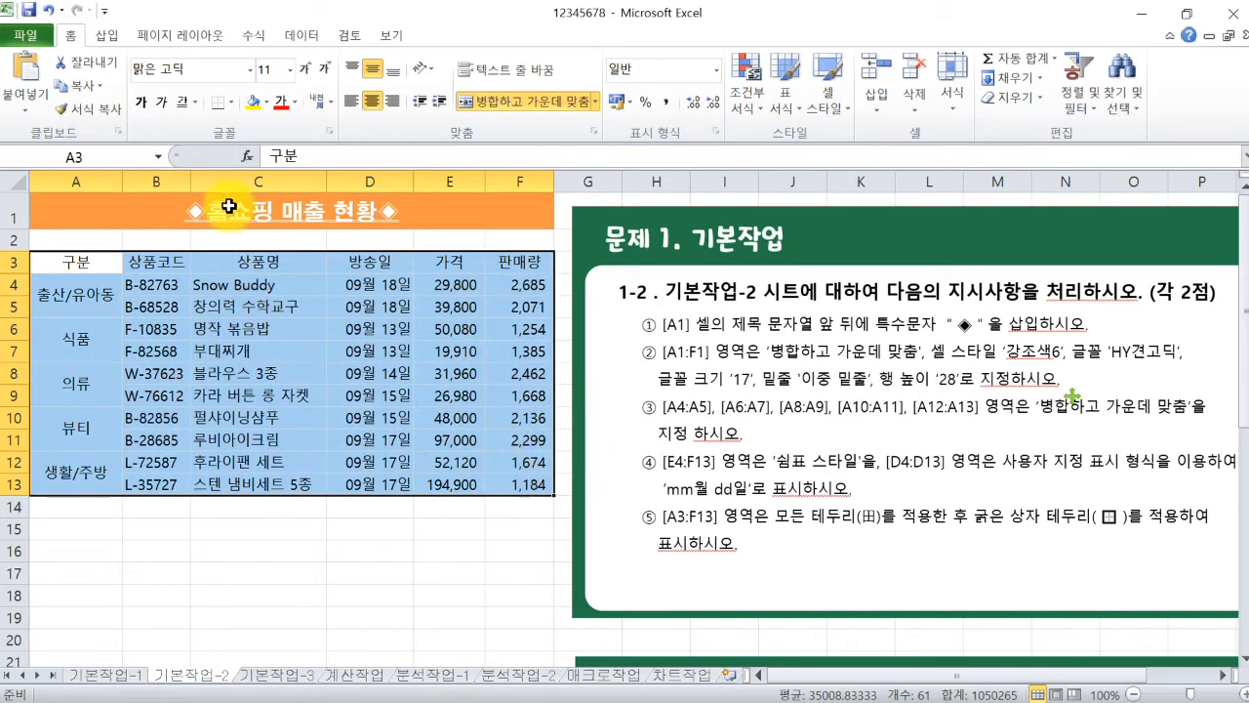
click(232, 102)
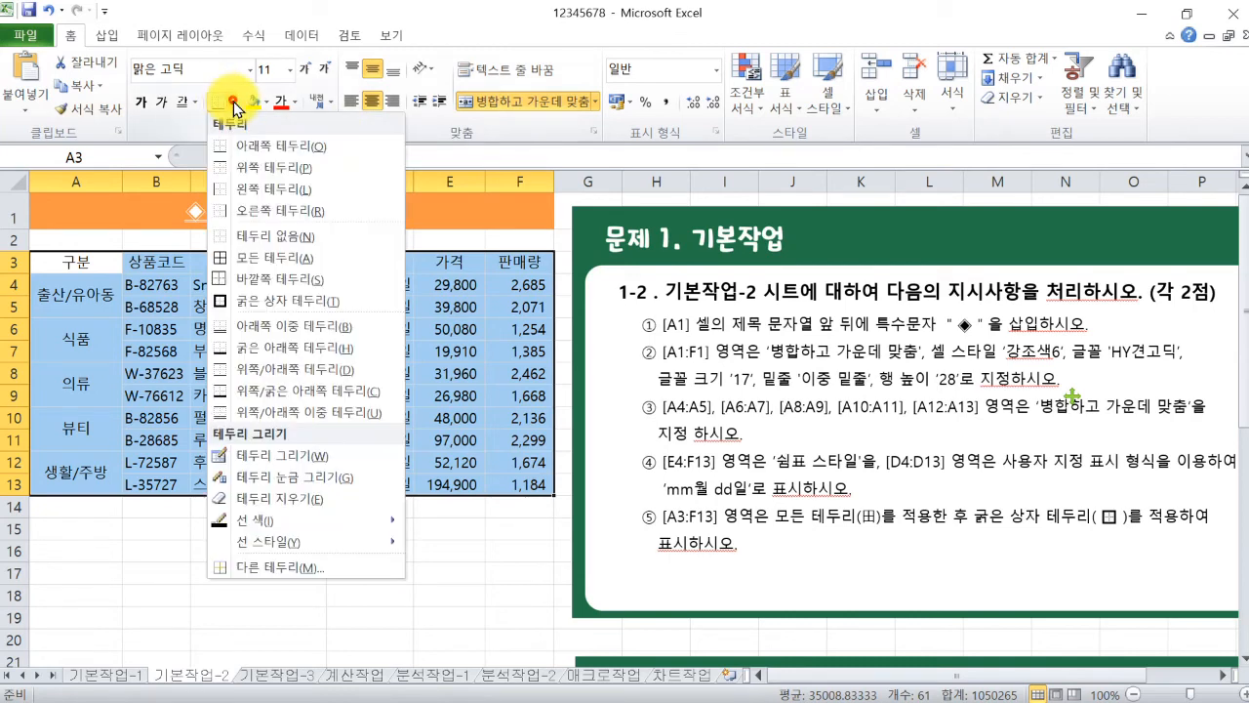
click(266, 257)
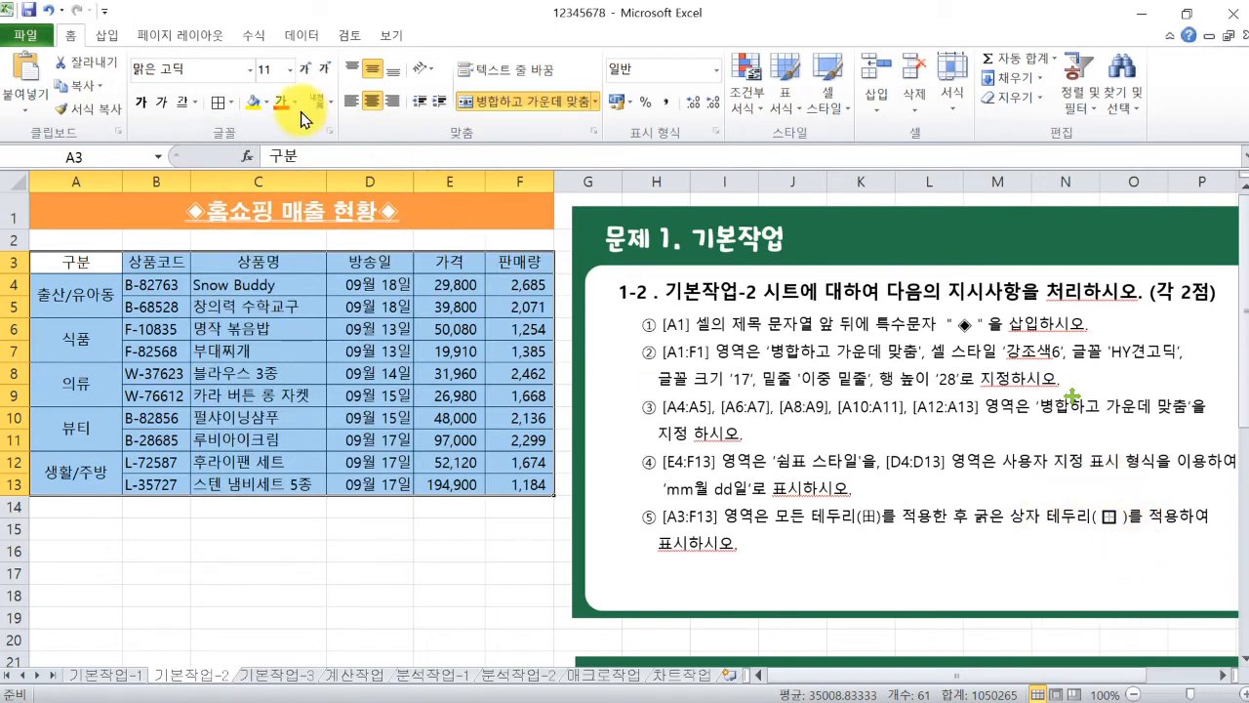
click(232, 103)
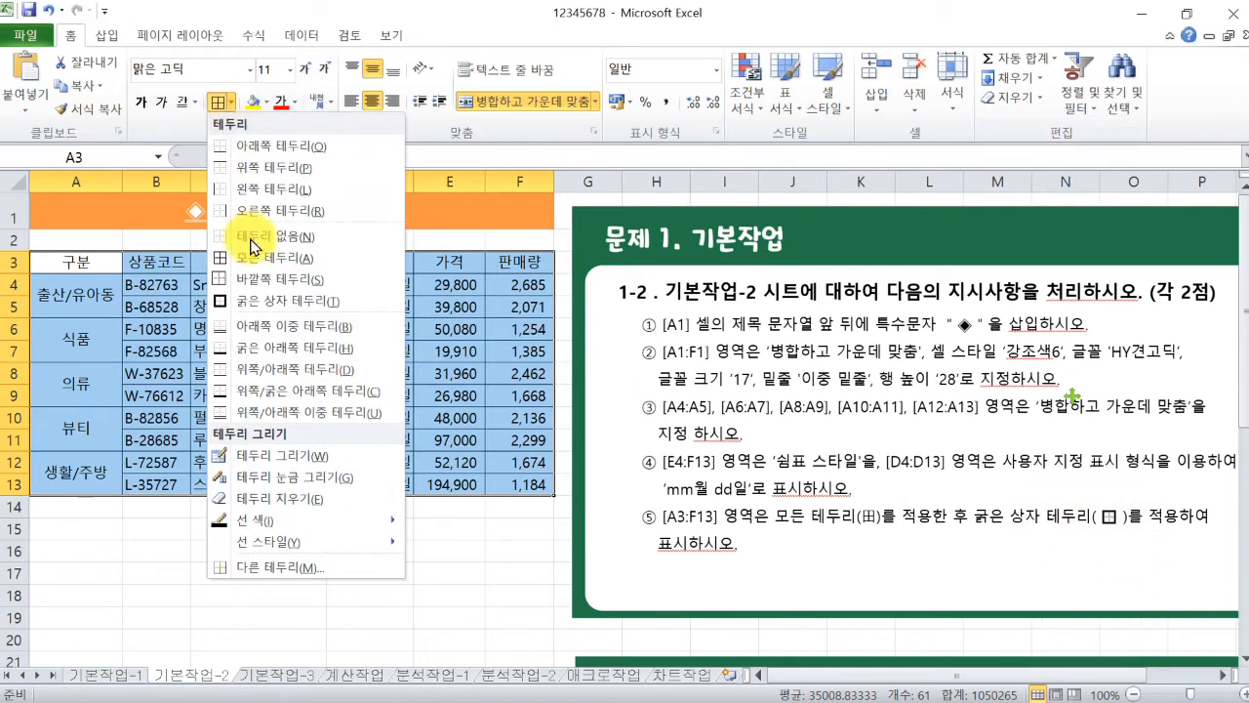
click(270, 308)
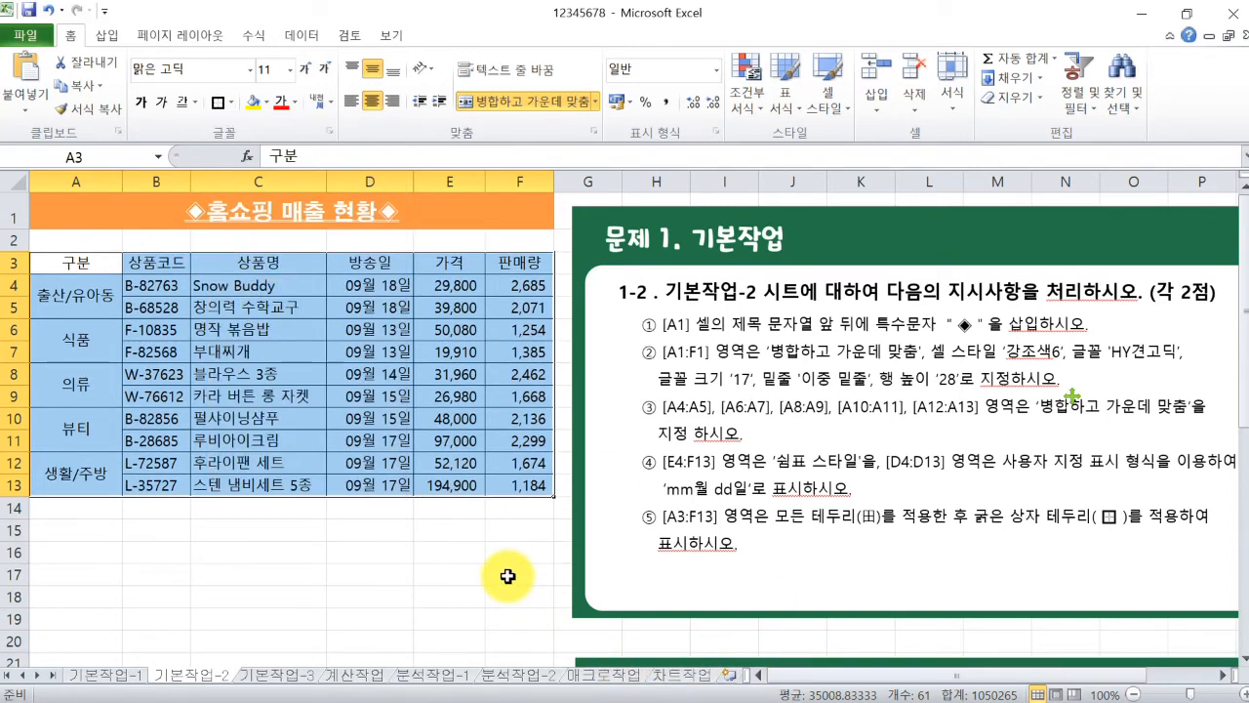
On sheet 기본작업-3, copy the 종가 header from B3 to A18 as the first filter criteria heading.
key(ctrl+Page_Down)
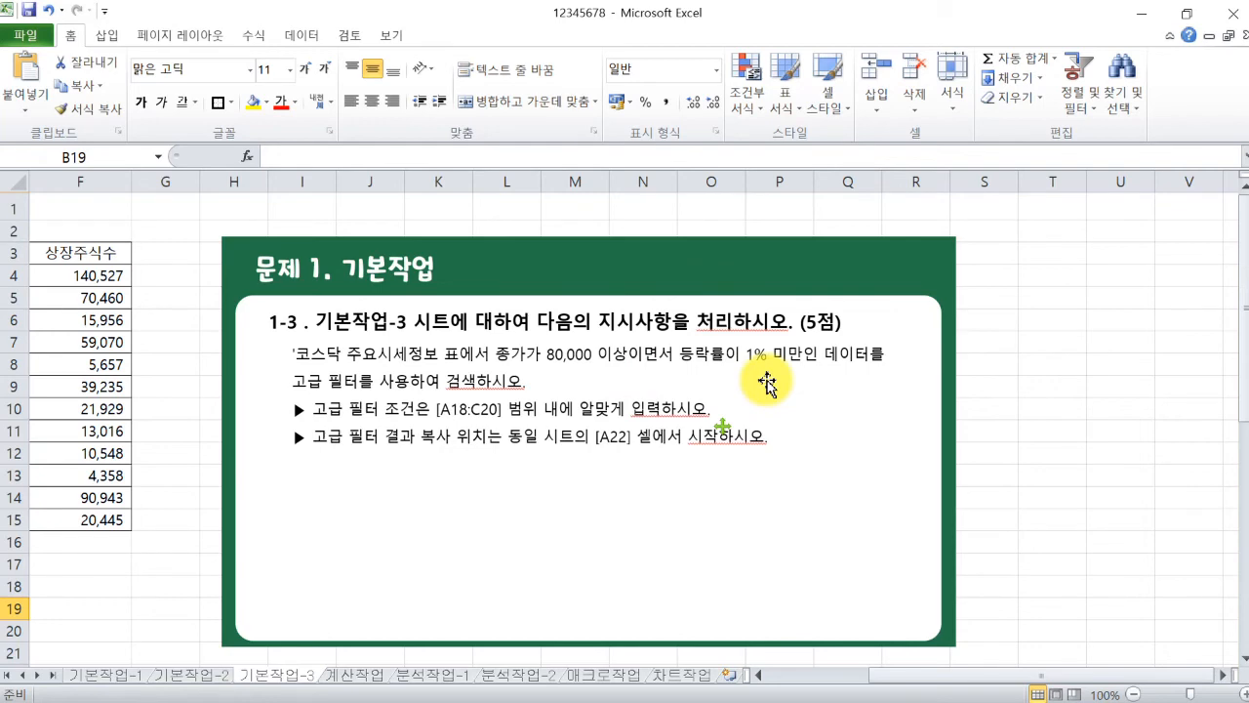
key(Left)
key(Up)
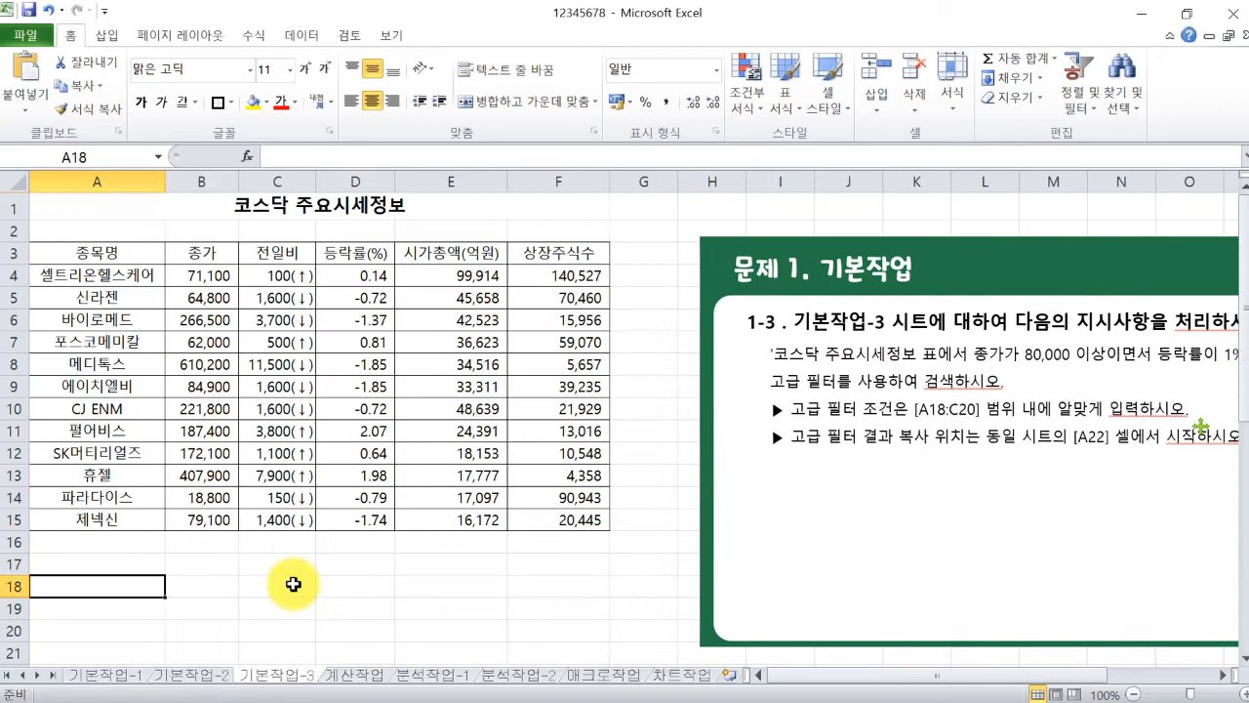
click(199, 254)
key(ctrl+c)
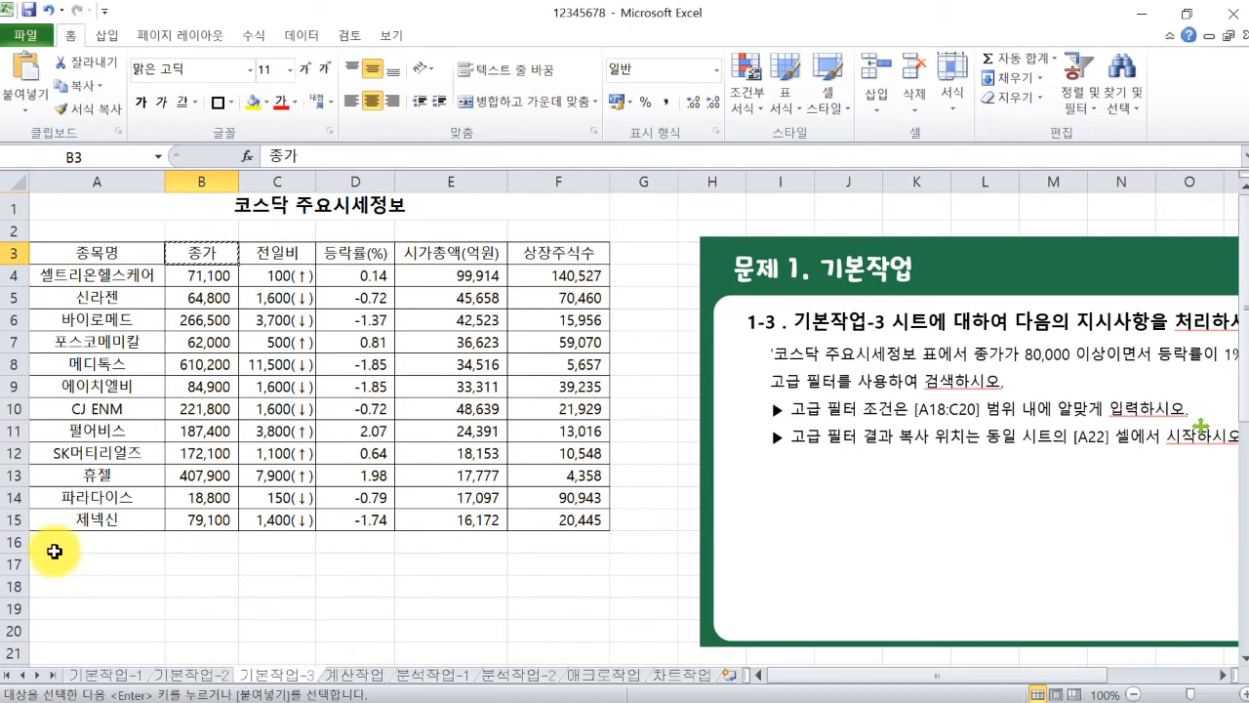
click(47, 564)
click(44, 606)
click(69, 583)
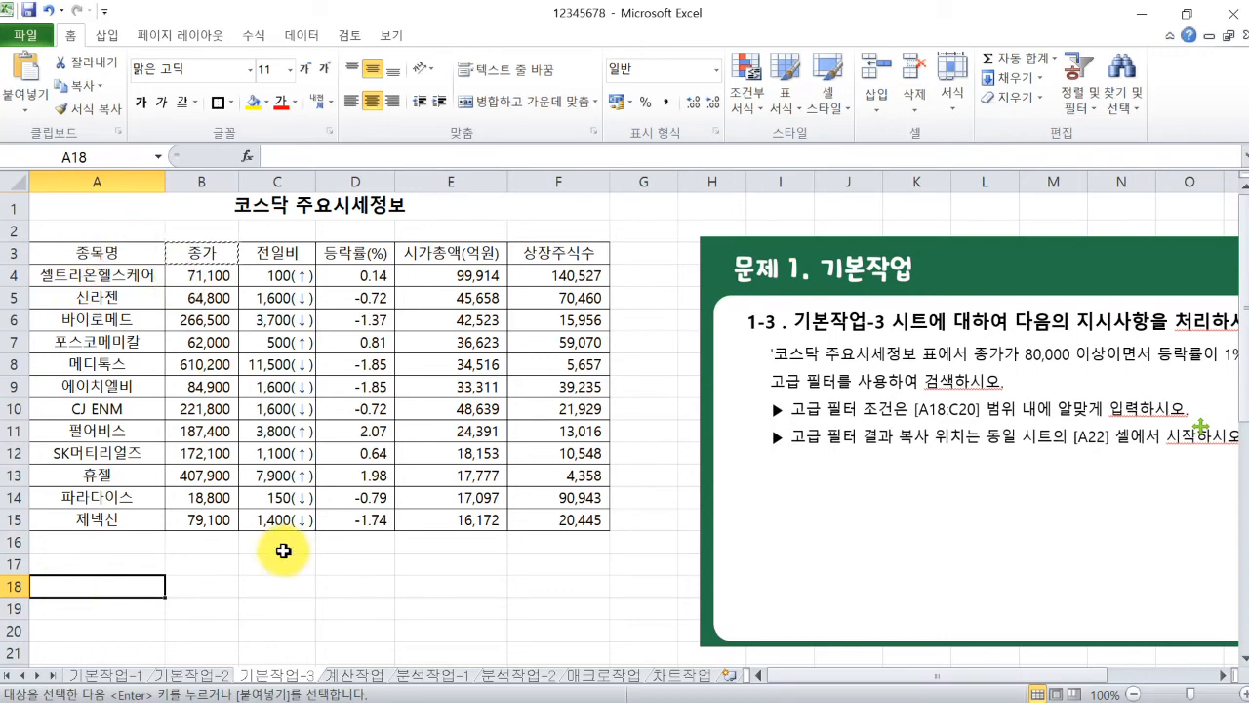
key(Return)
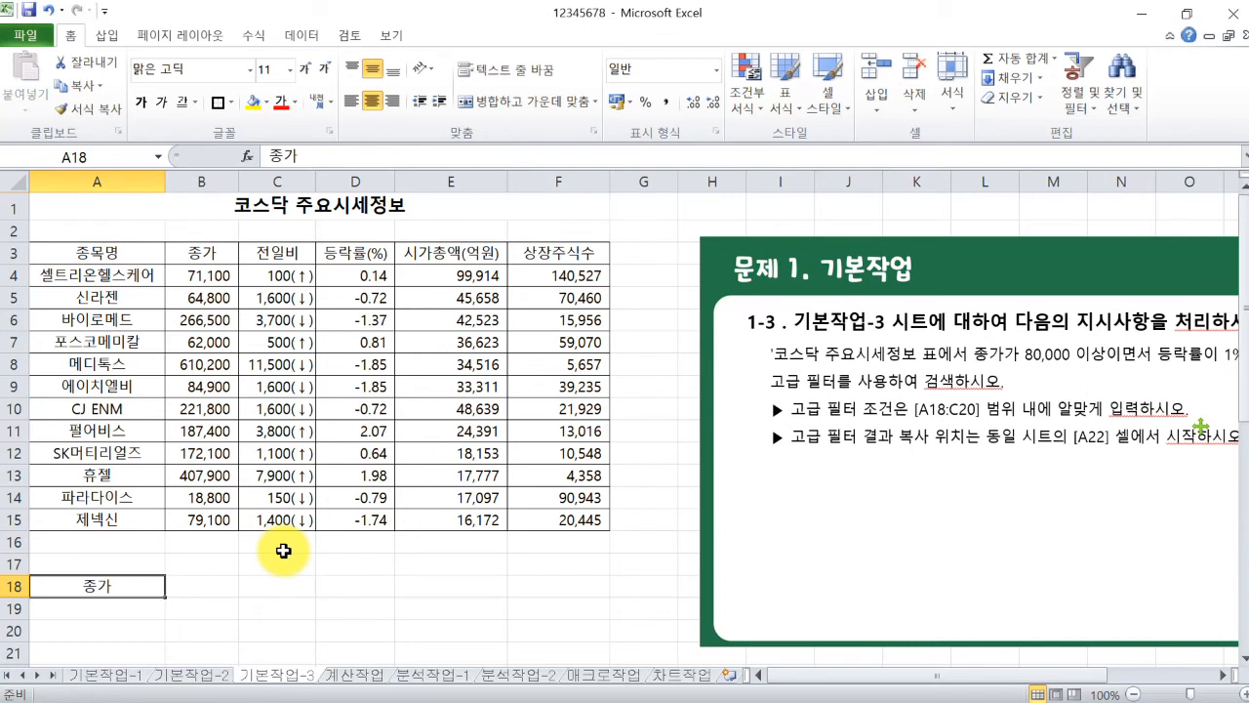
Copy the 등락률(%) header from D3 to B18 as the second filter criteria heading.
click(343, 251)
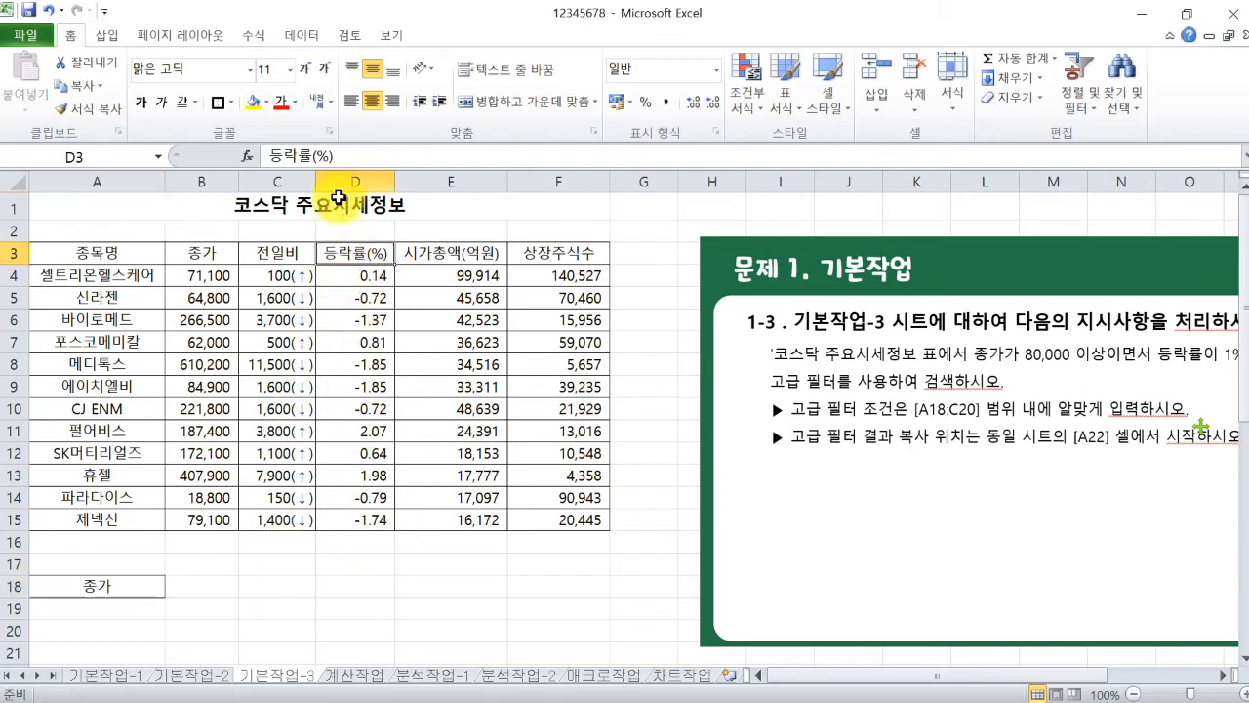
key(ctrl+c)
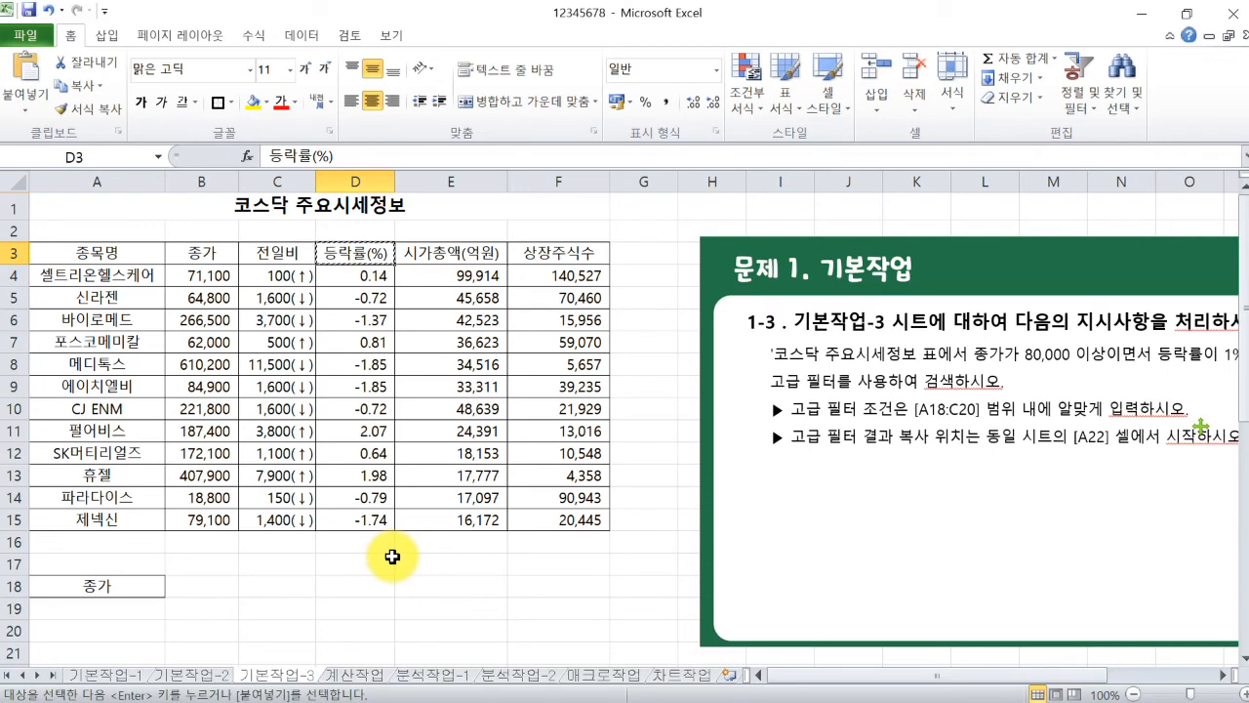
click(201, 587)
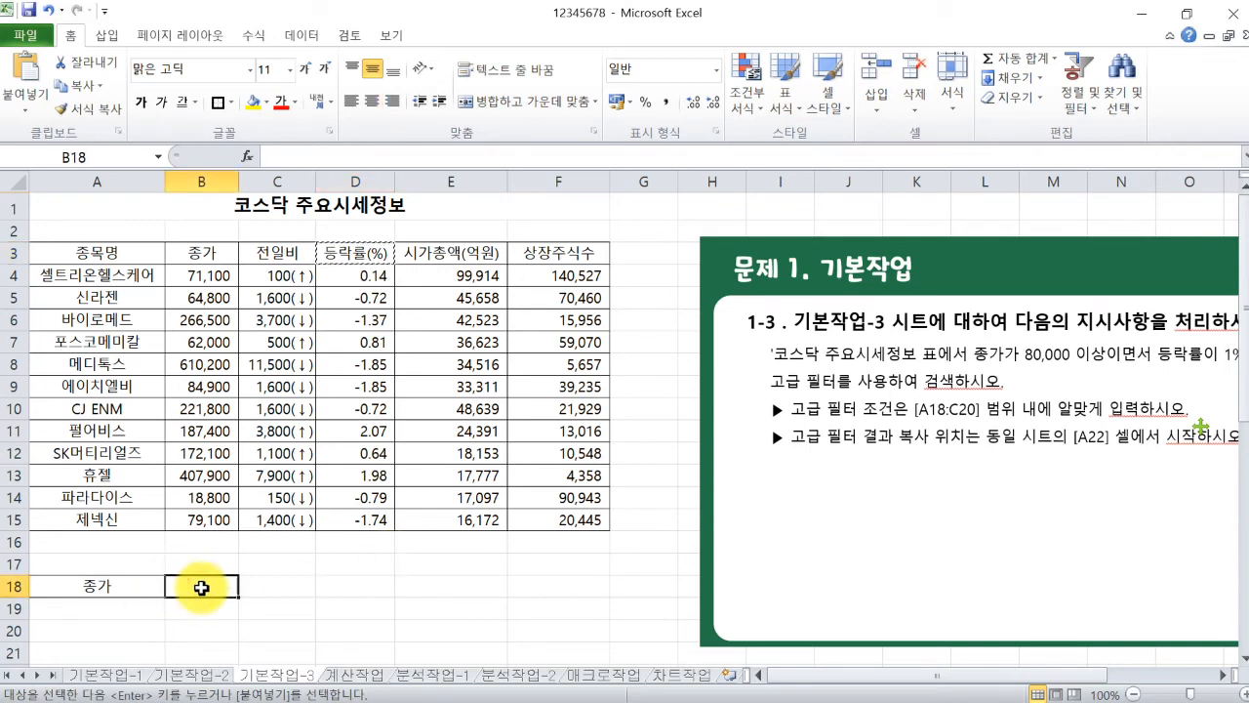
key(Return)
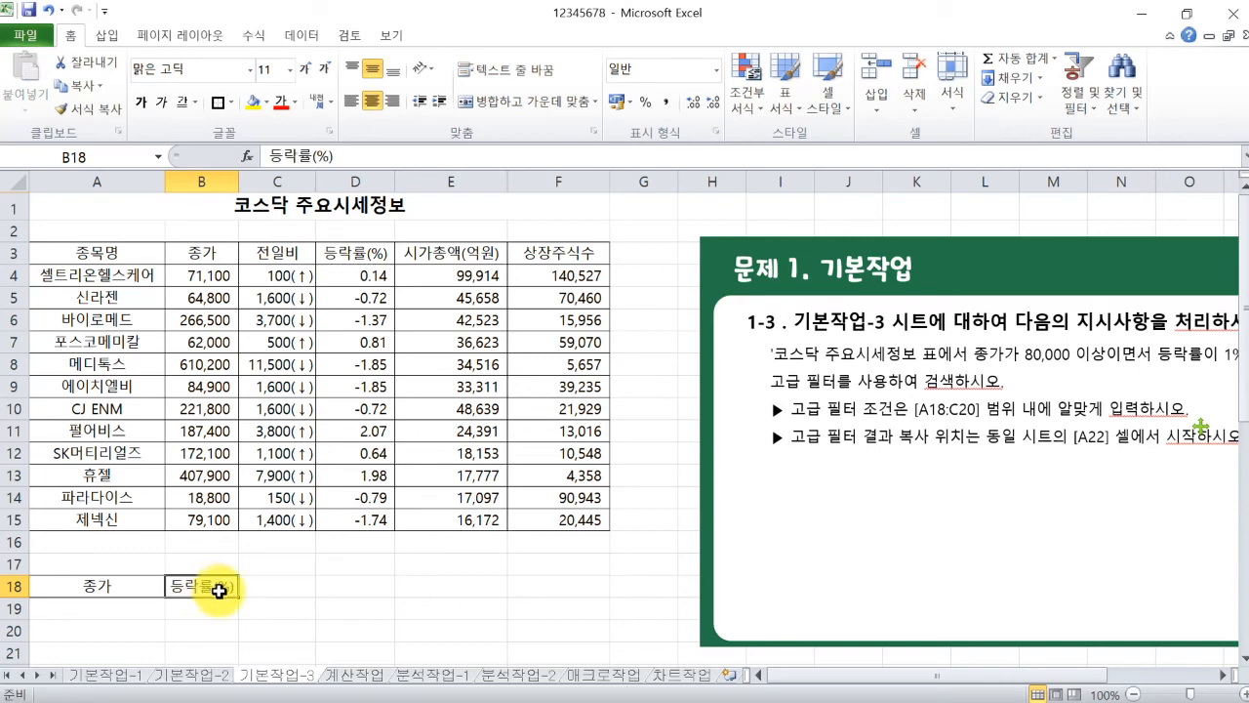
Enter the filter criteria >=80000 in A19 and <=1% in B19.
double_click(123, 611)
text(>=80000)
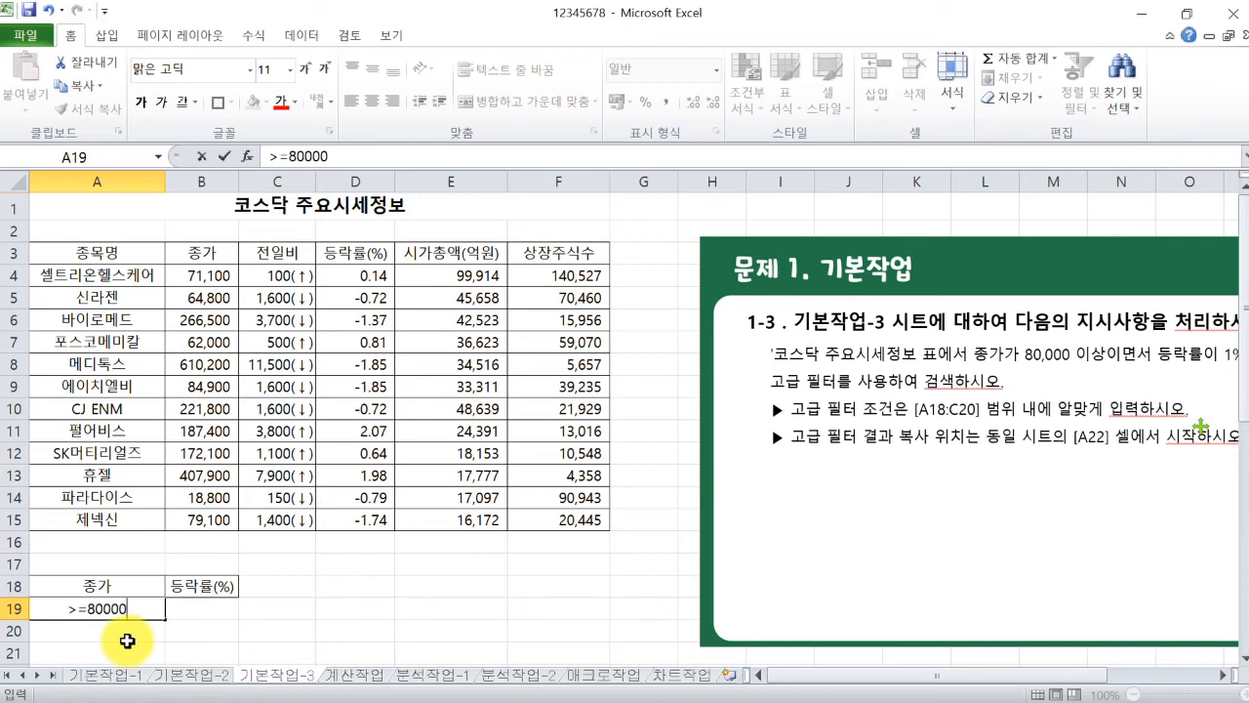
click(199, 615)
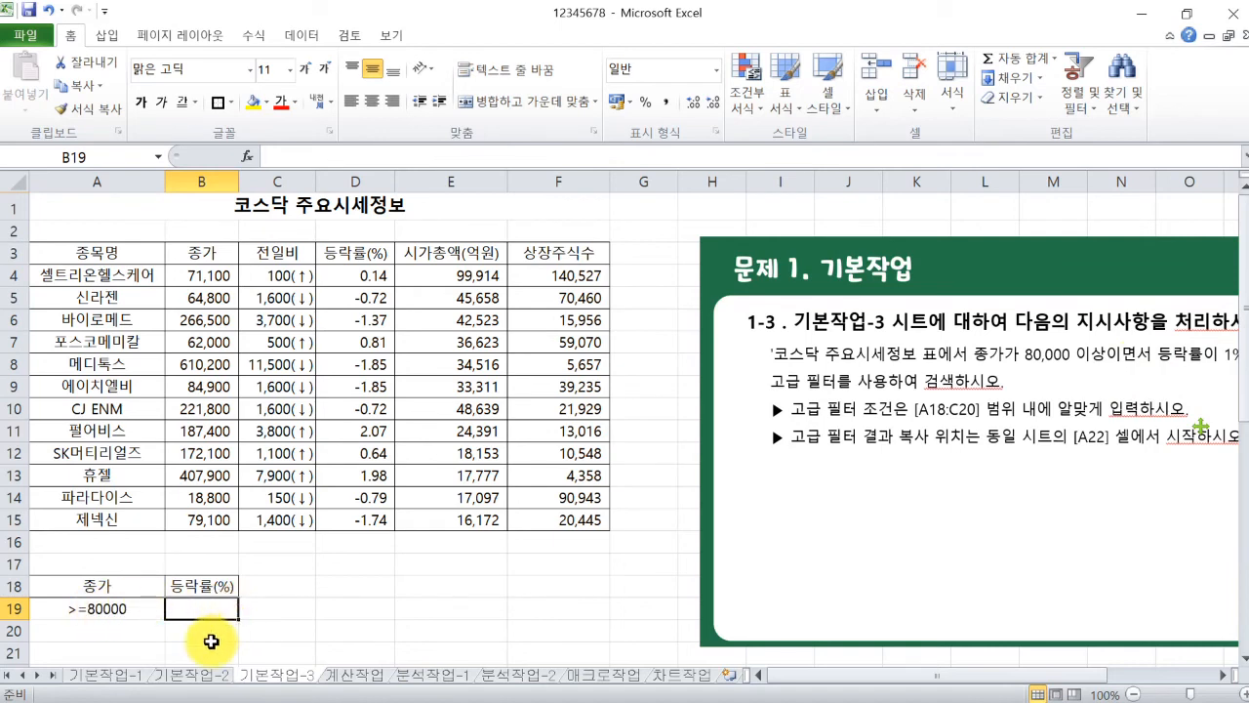
text(<=1%)
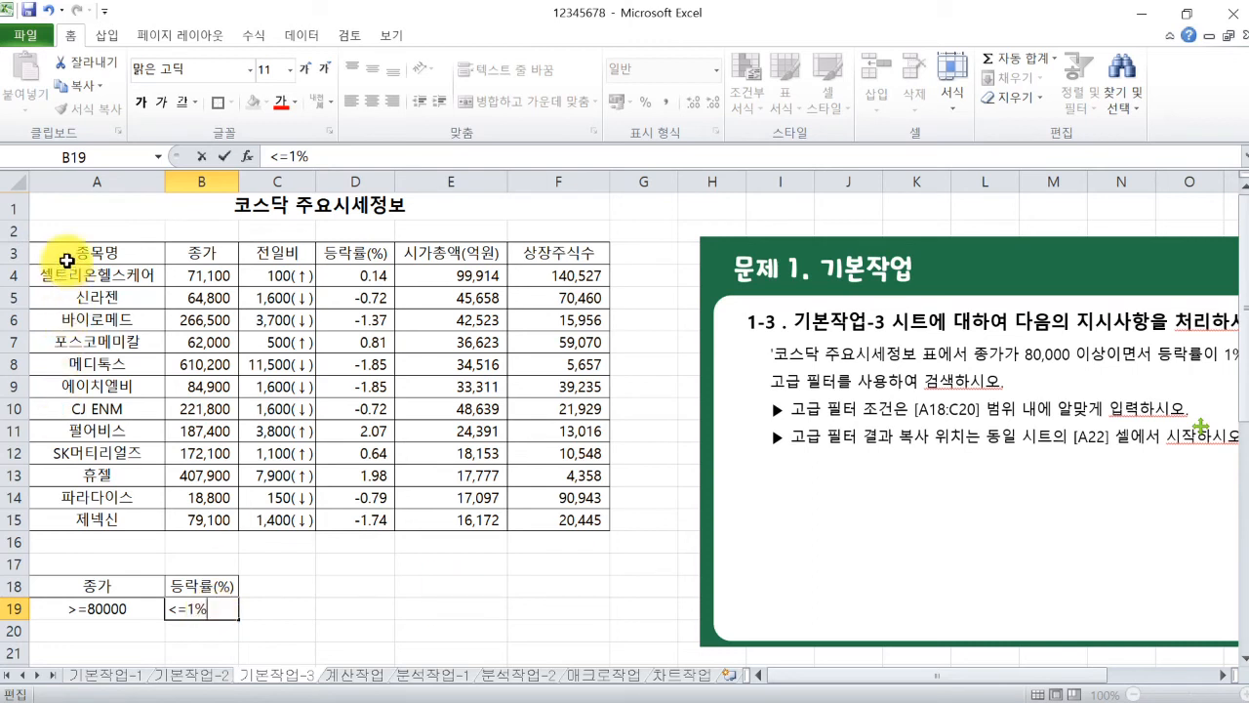
Run an advanced filter on A3:F15 with criteria range A18:B19, copying the results to another location starting at A22.
drag(67, 261, 565, 521)
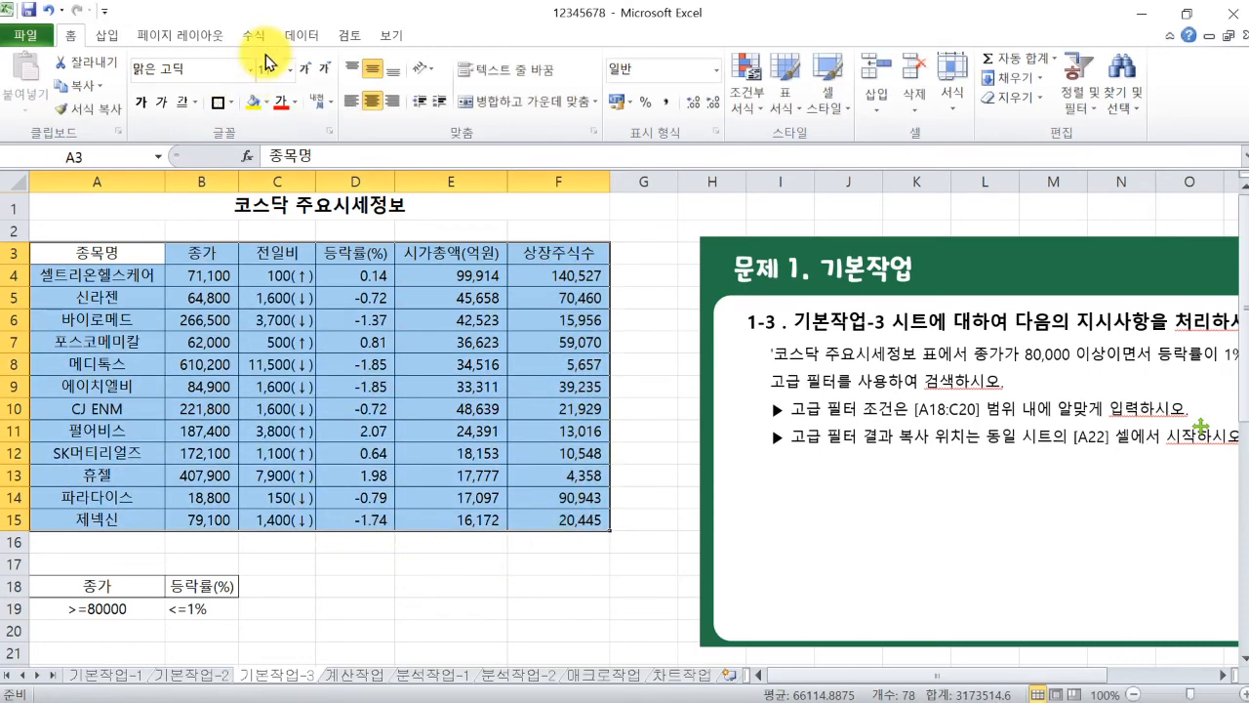
click(298, 36)
scroll(665, 451, right, 1)
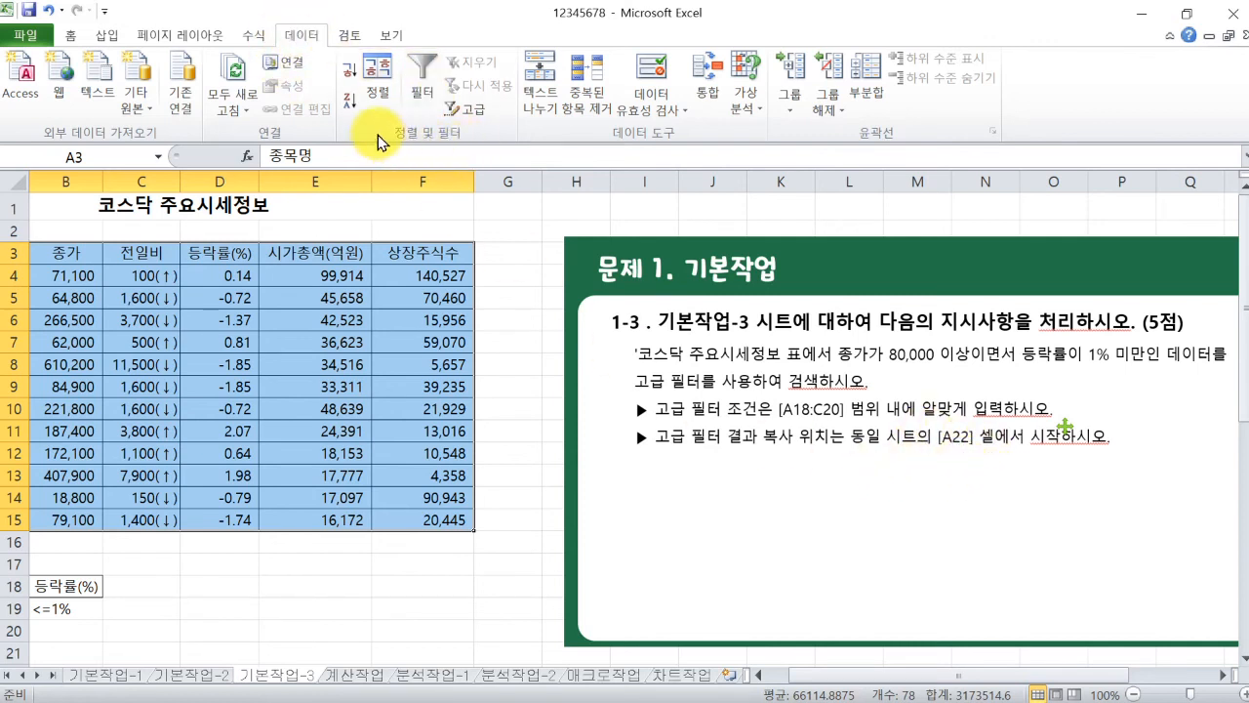
click(476, 119)
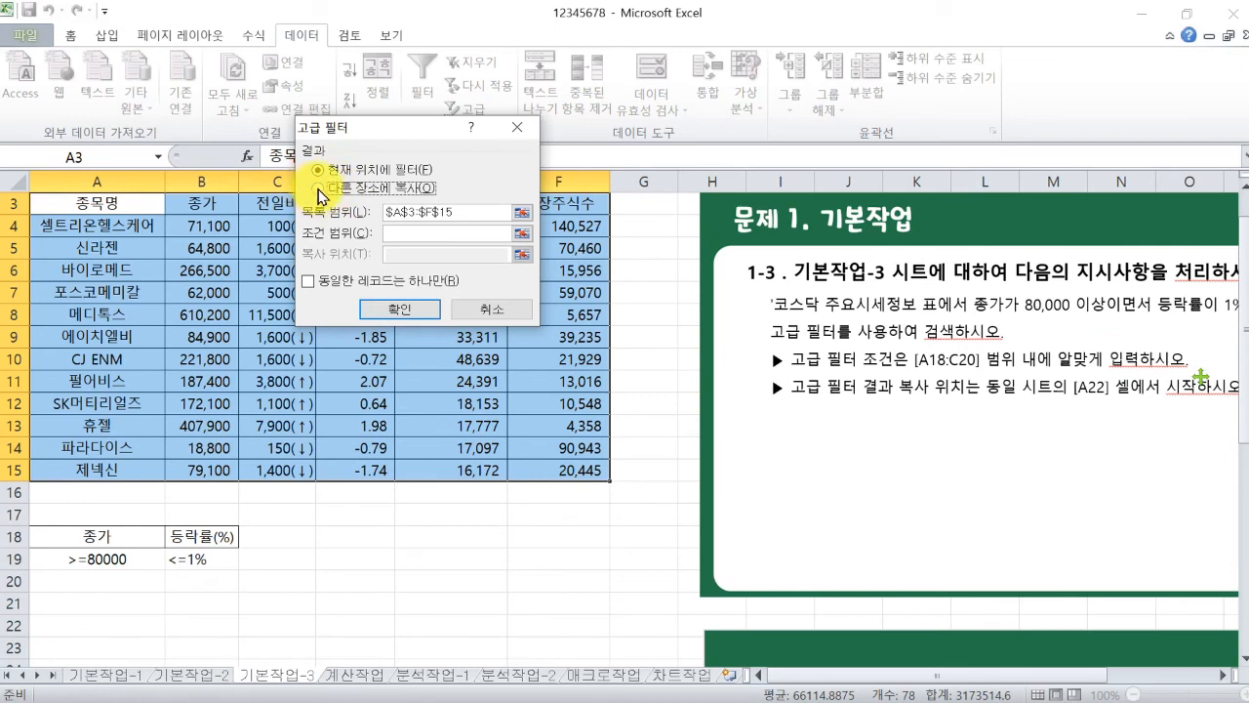
click(318, 188)
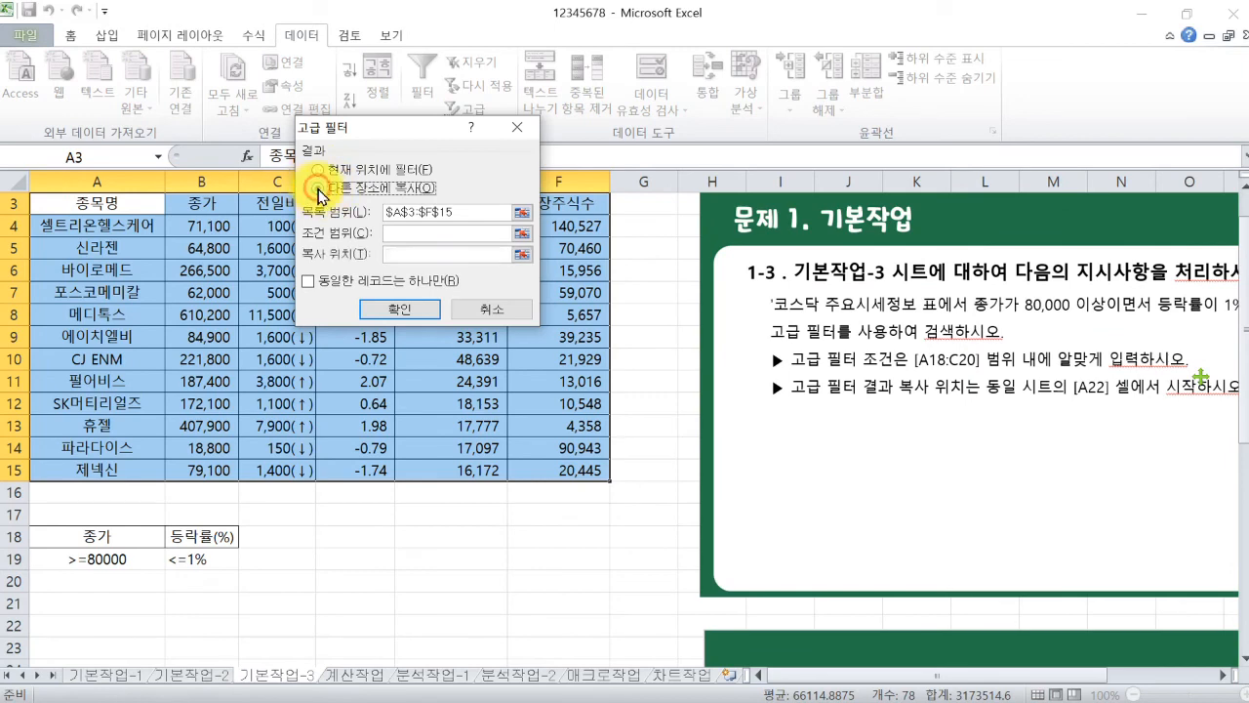
click(411, 228)
drag(47, 536, 190, 559)
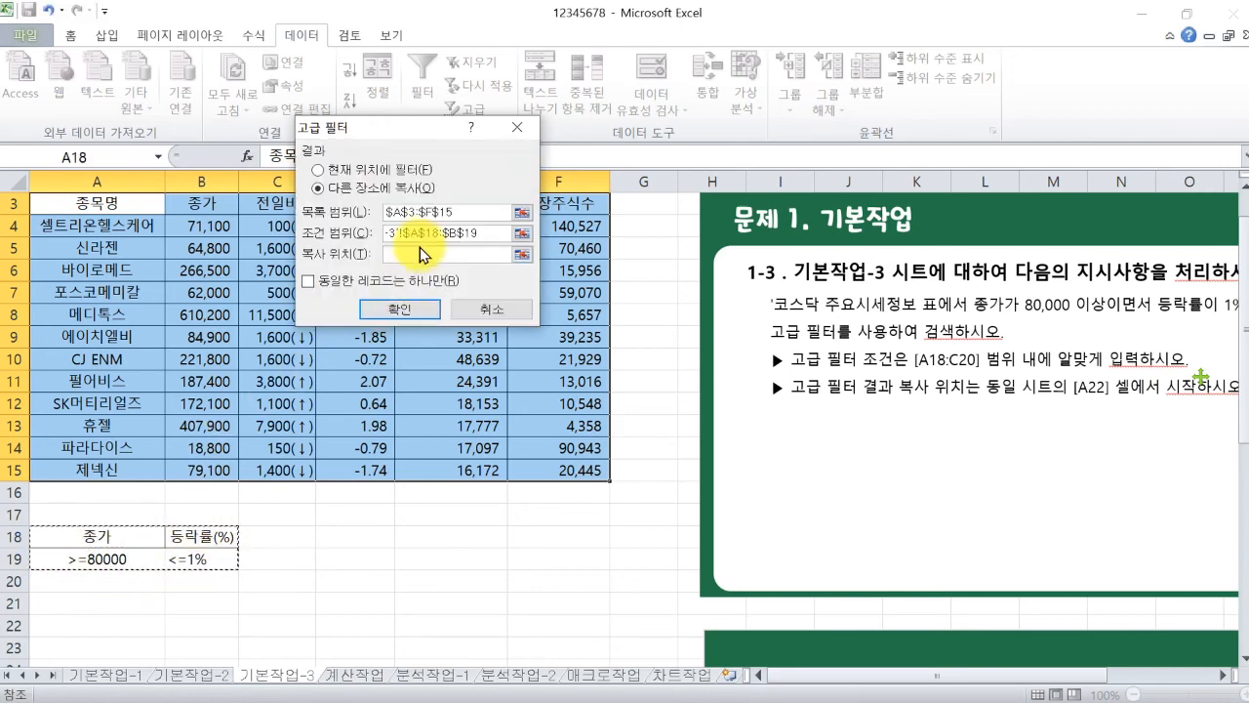
click(416, 254)
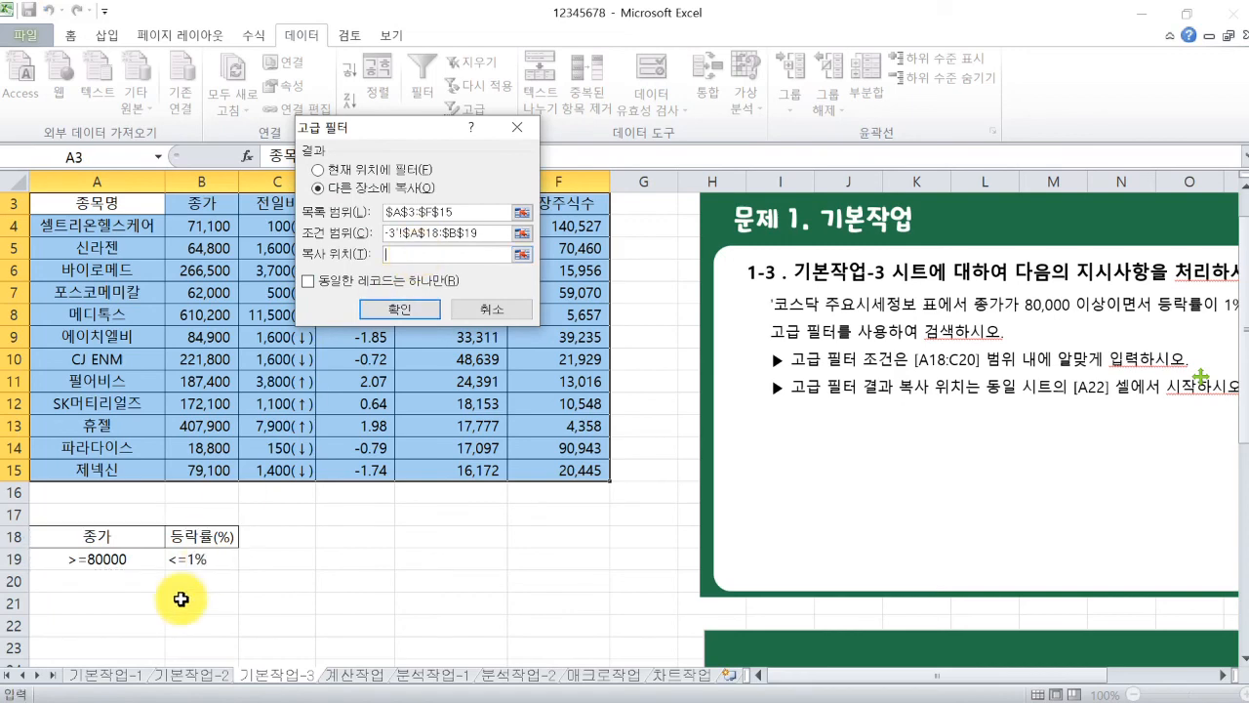
click(47, 629)
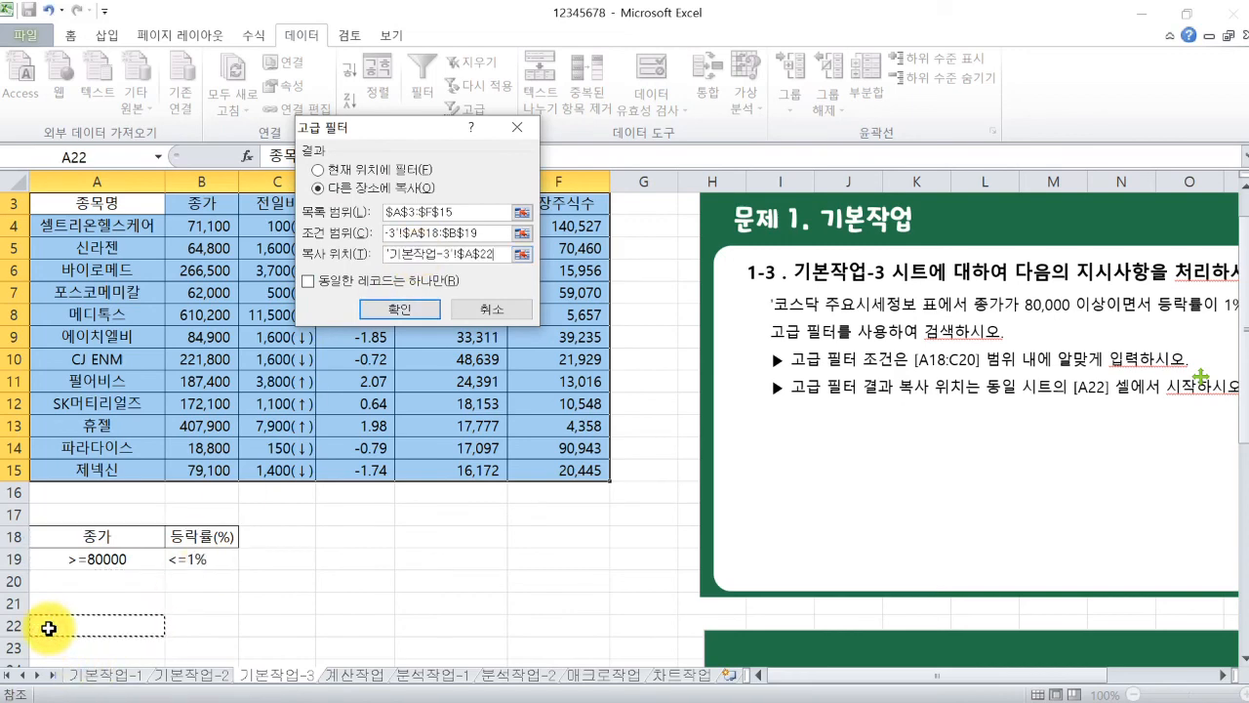
click(399, 309)
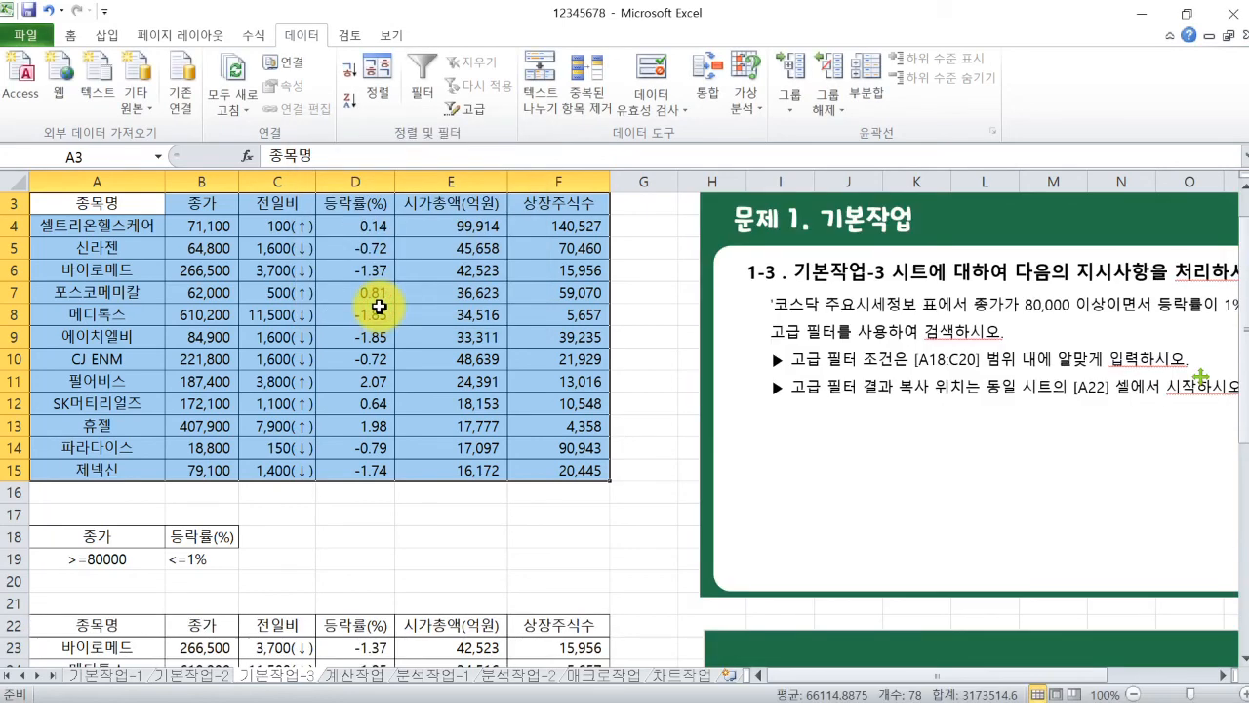
scroll(59, 332, down, 5)
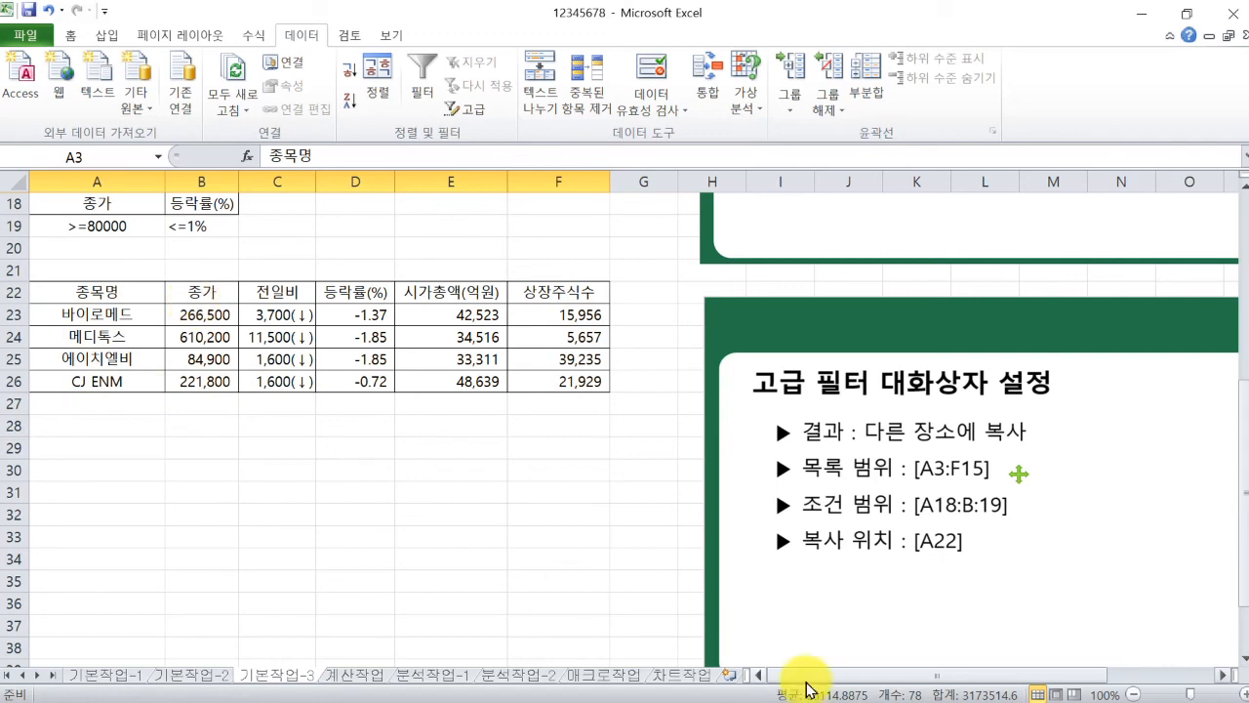
scroll(1008, 573, down, 1)
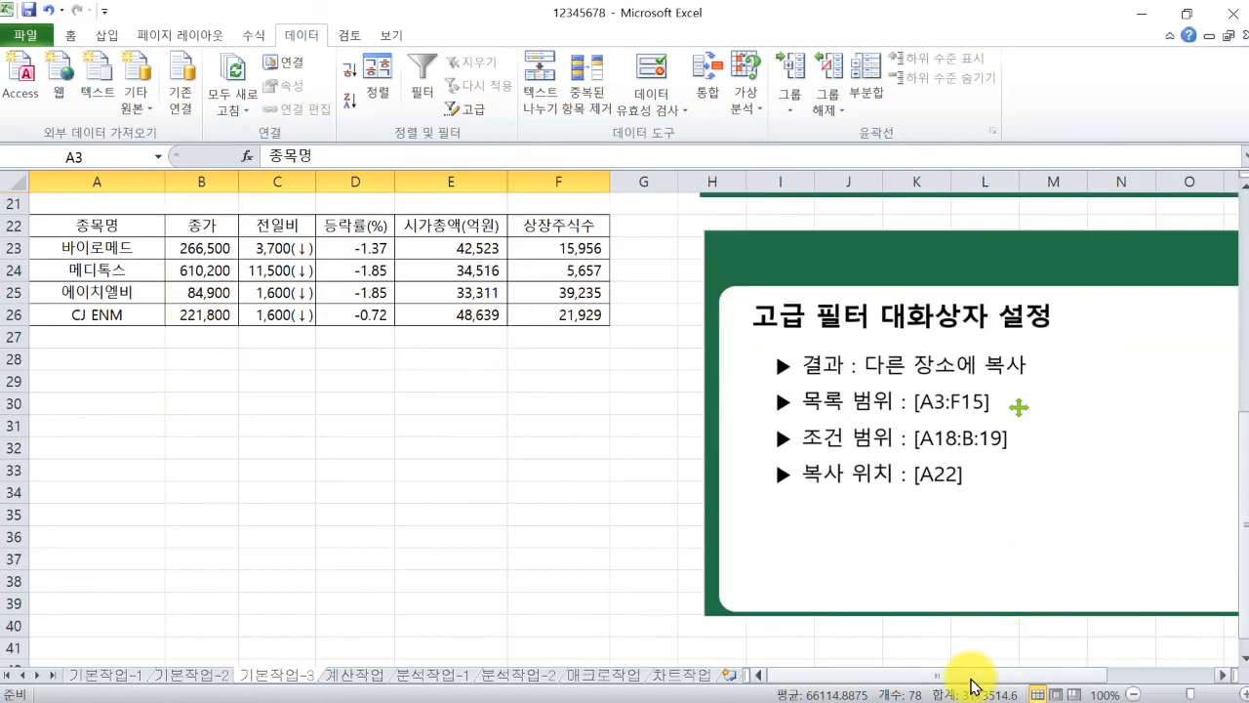
Review the advanced filter instructions and dialog settings notes beside the table against the extracted rows starting at A22.
drag(962, 675, 997, 681)
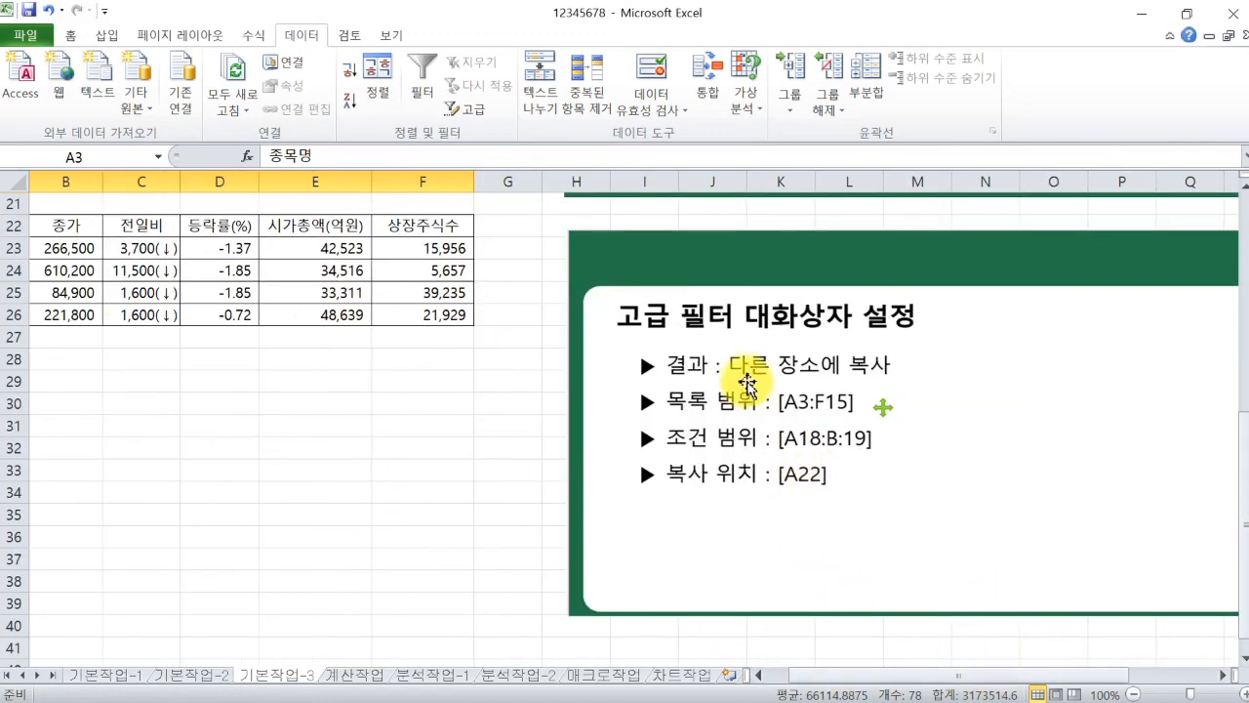
scroll(877, 439, up, 1)
scroll(869, 322, up, 3)
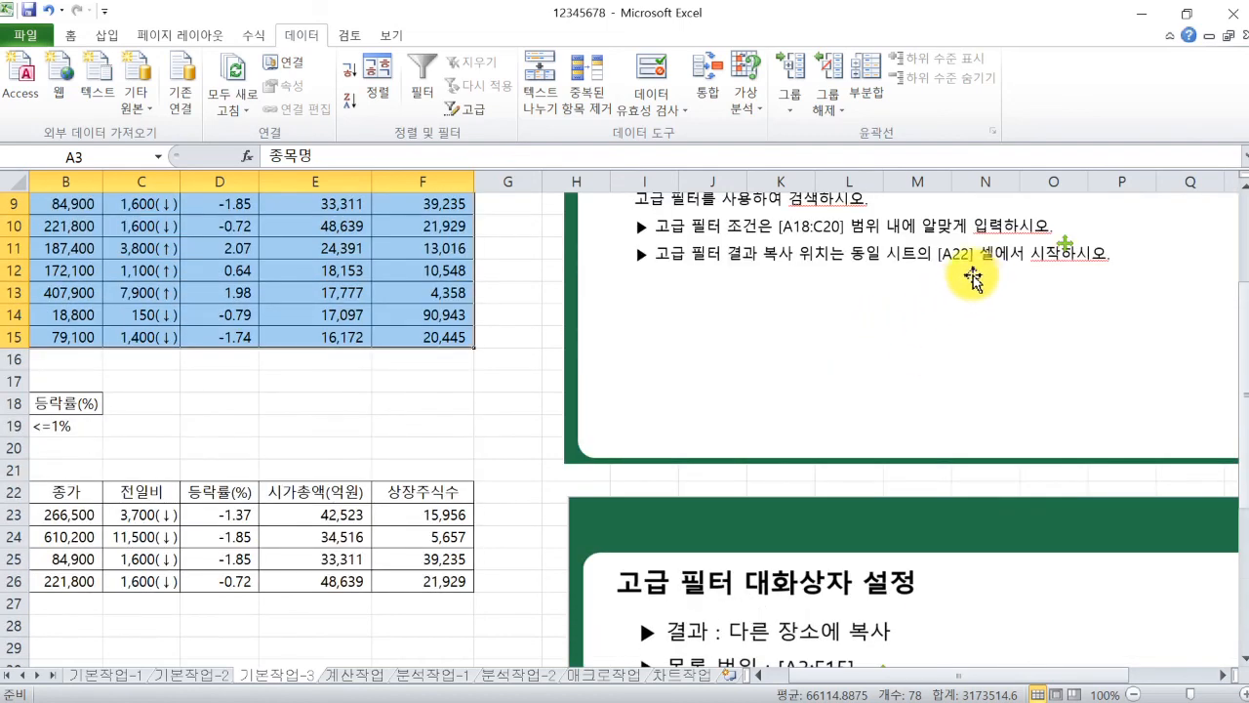
scroll(873, 547, down, 2)
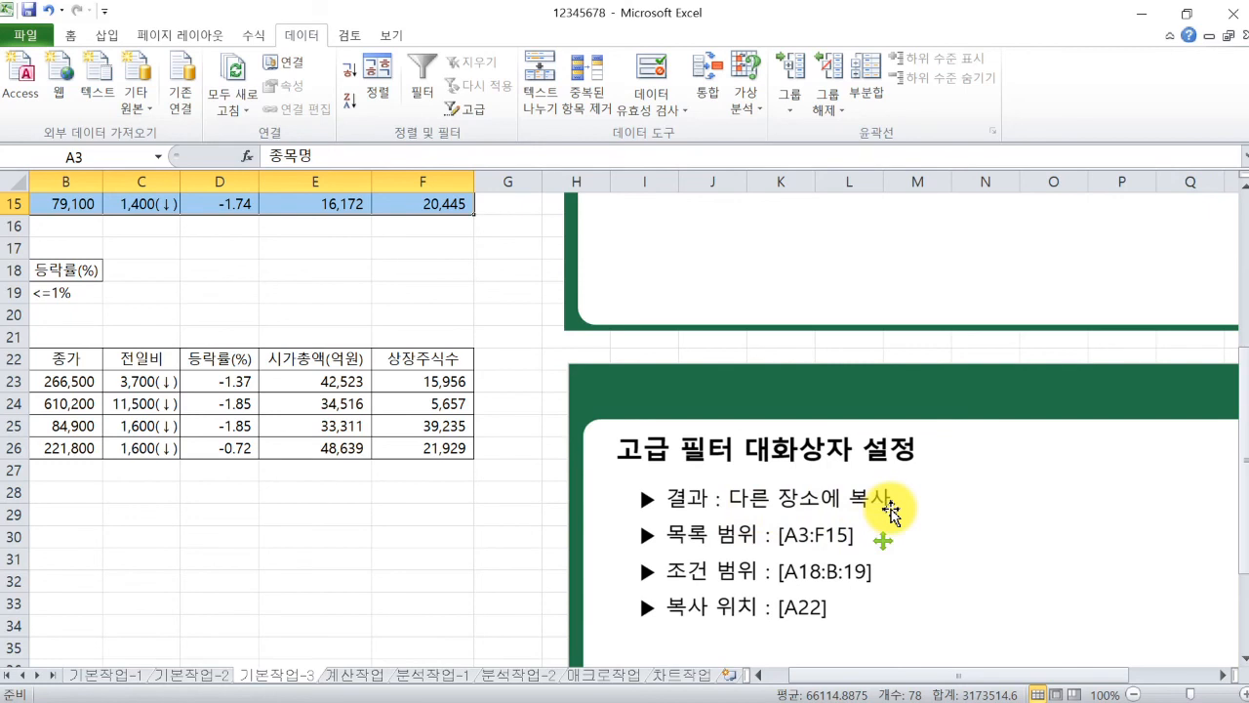
scroll(883, 507, down, 1)
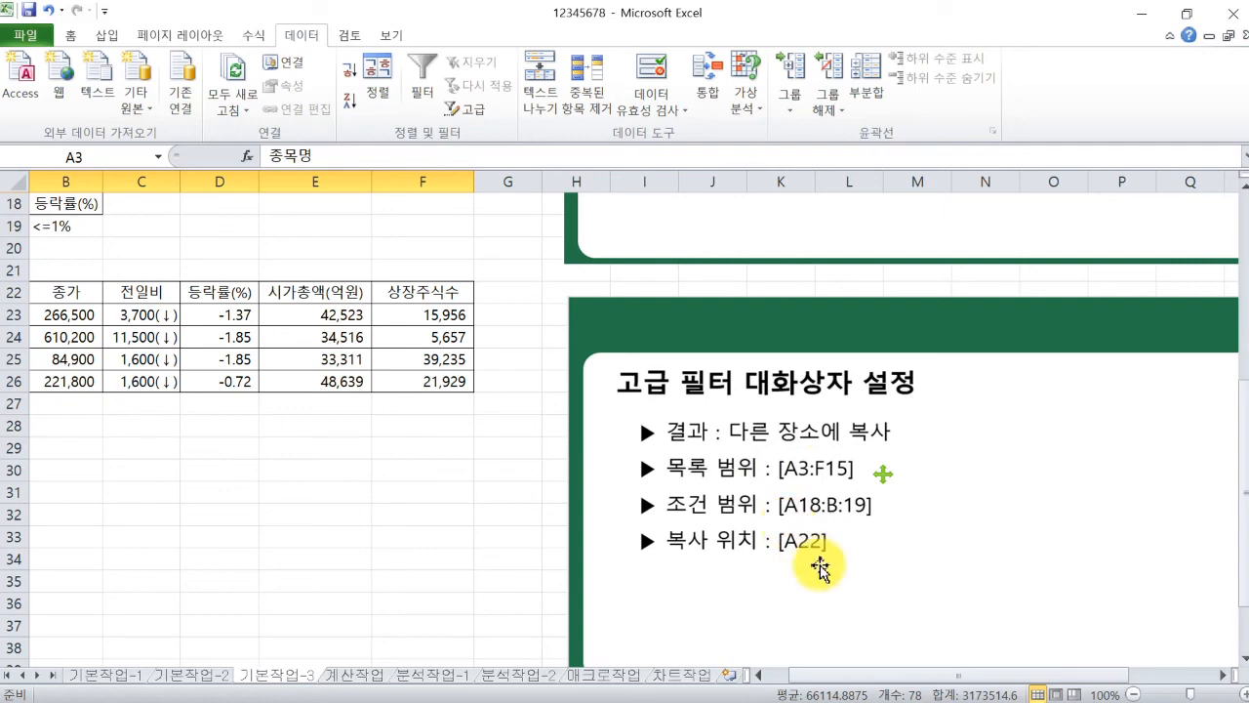
scroll(864, 547, up, 3)
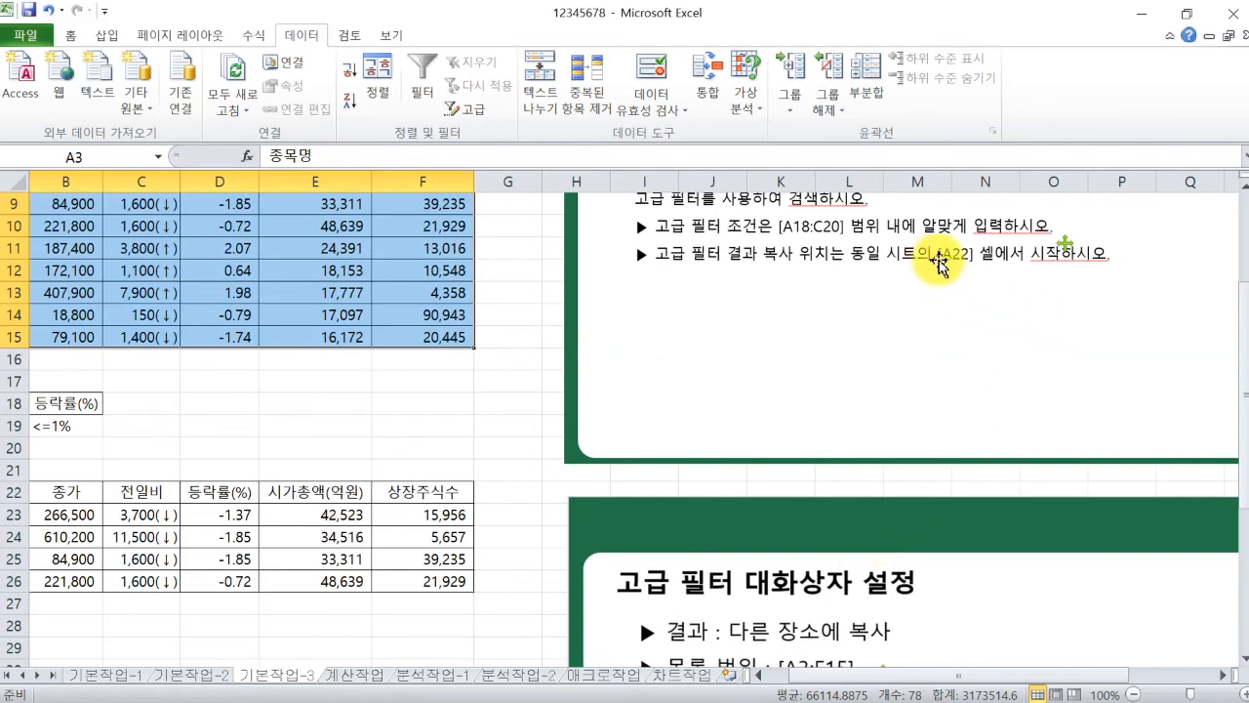
scroll(929, 326, down, 2)
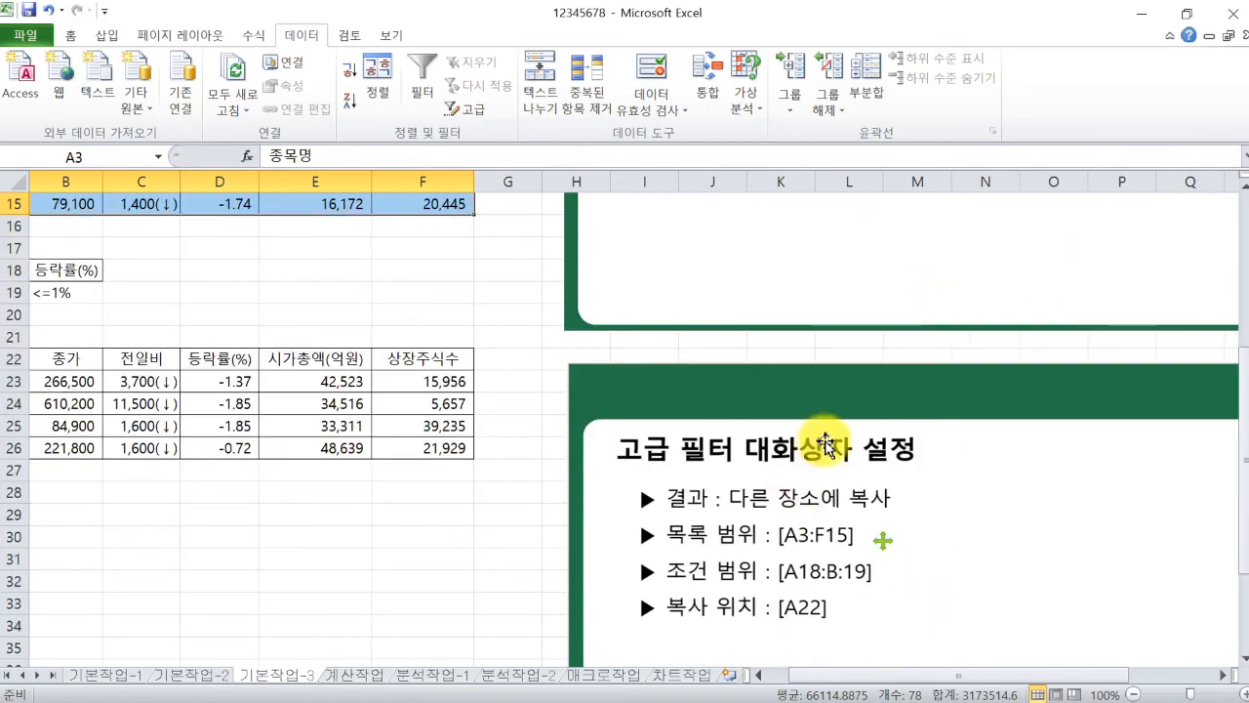
scroll(820, 498, down, 1)
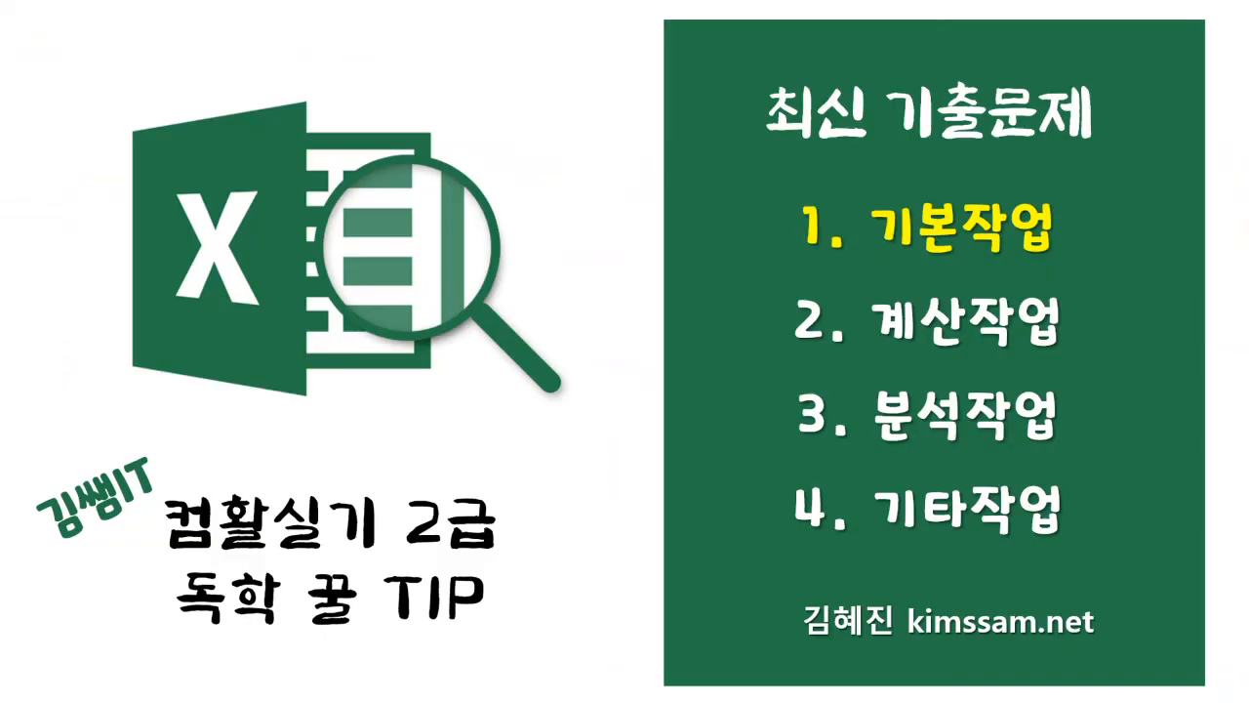